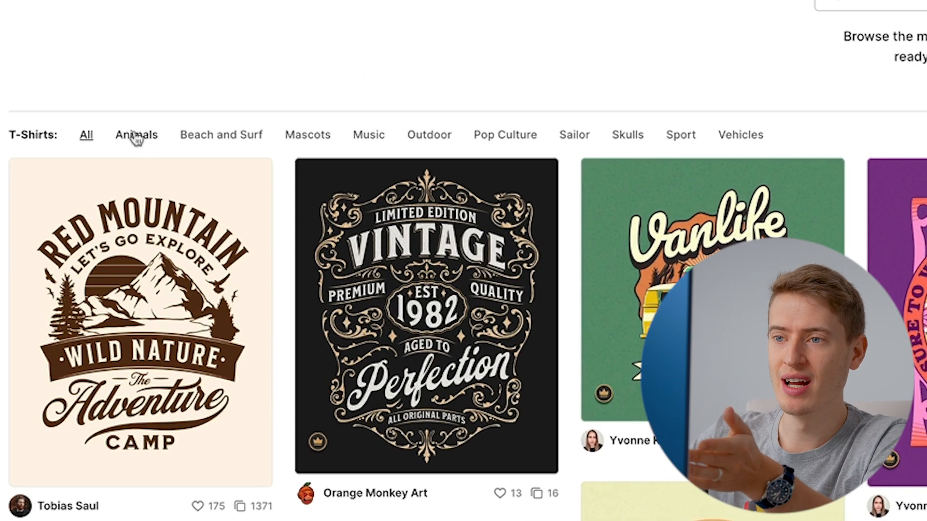
Browse the T-shirt designs in the Animals, Beach and Surf, Mascots and Music categories
left_click(136, 139)
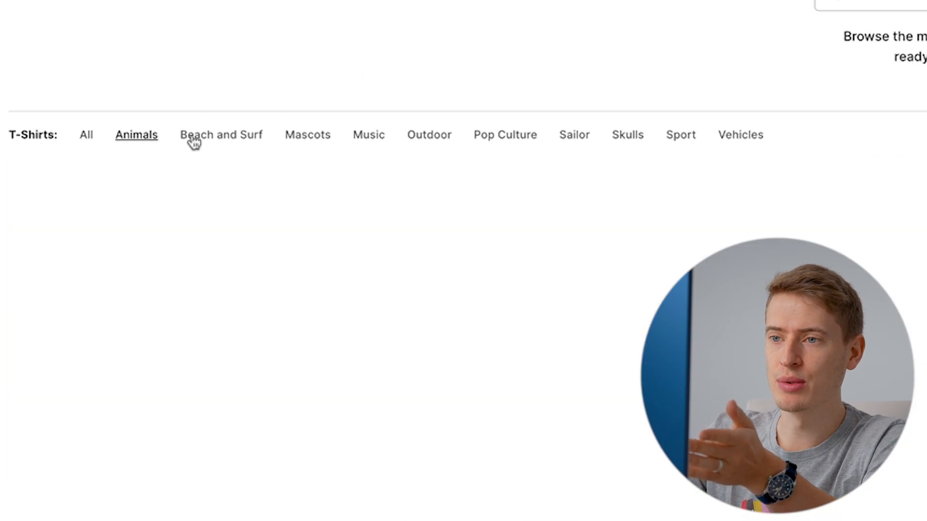
left_click(201, 142)
left_click(289, 144)
left_click(364, 140)
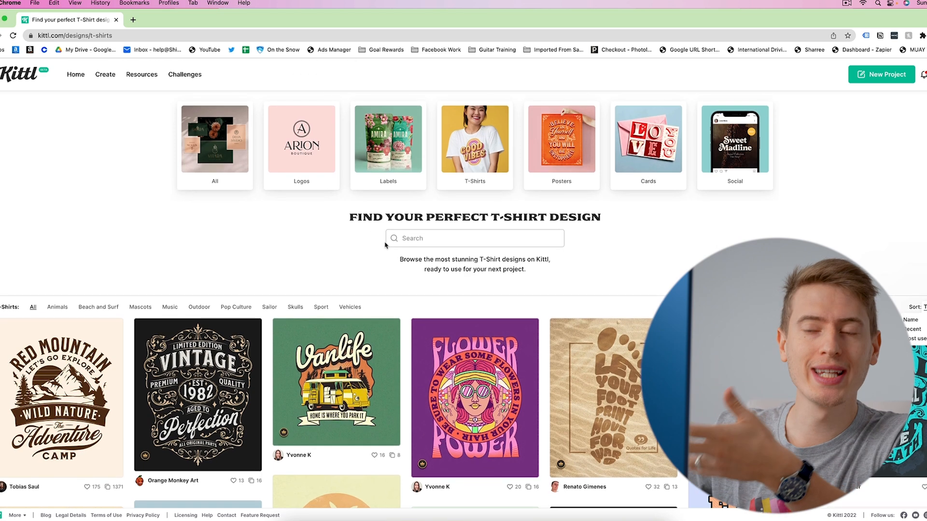
scroll(386, 246, "down", 10)
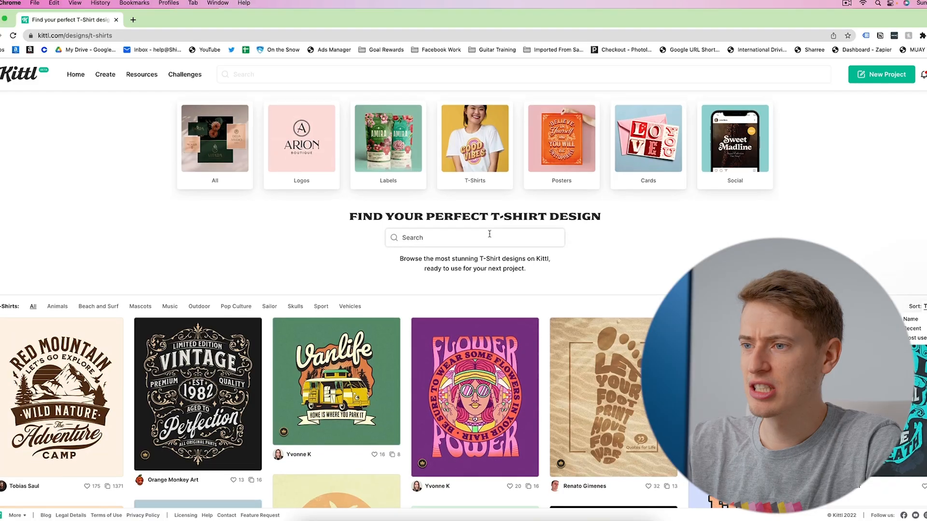
Find the Vanlife Retro Shirt in the T-shirt design gallery and open it as an editable project
scroll(489, 234, "down", 2)
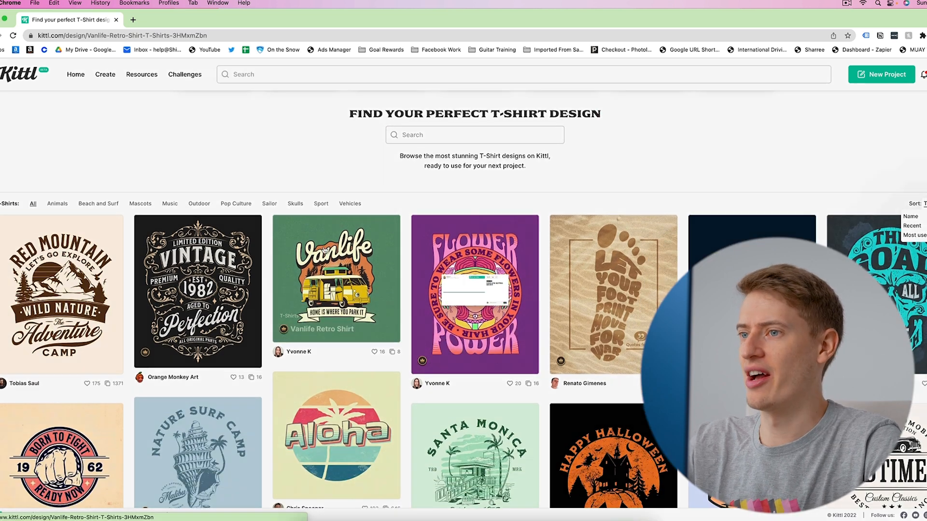
left_click(324, 250)
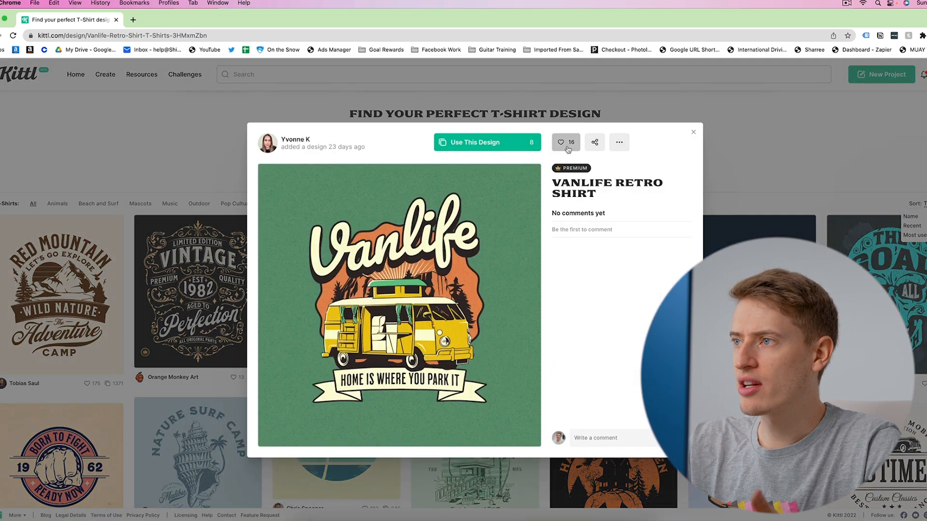
left_click(509, 141)
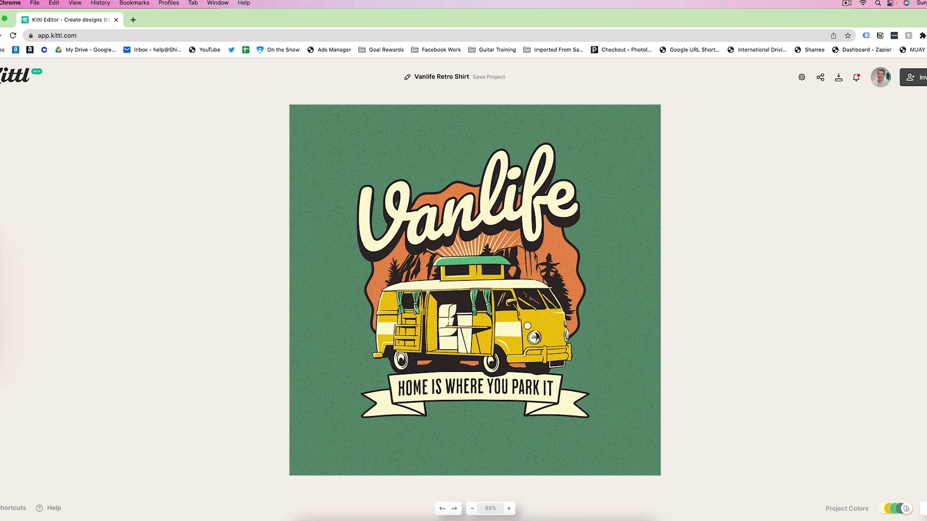
Show the project's layer list and inspect the text settings of the Vanlife title layer
left_click(924, 508)
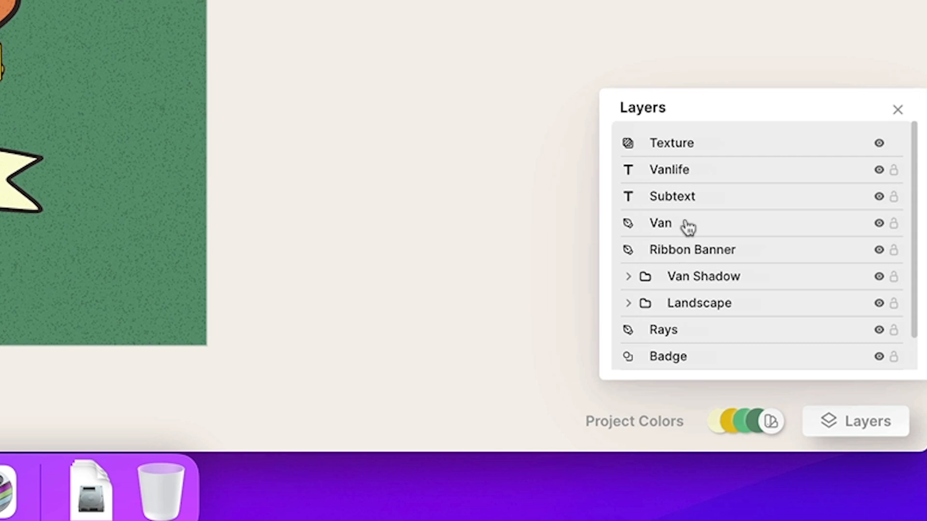
left_click(669, 169)
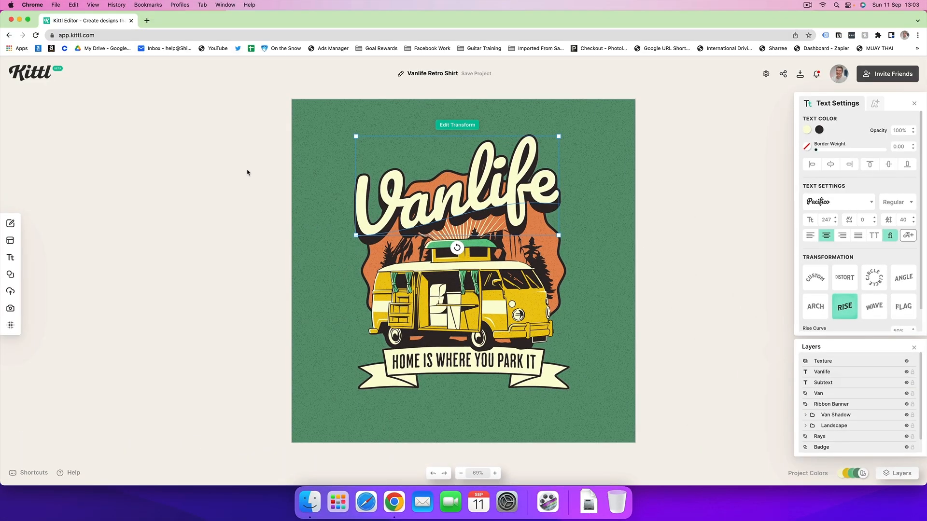
left_click(136, 186)
Examine the editor's libraries of projects, templates, text, elements, uploads, photos and textures
left_click(10, 224)
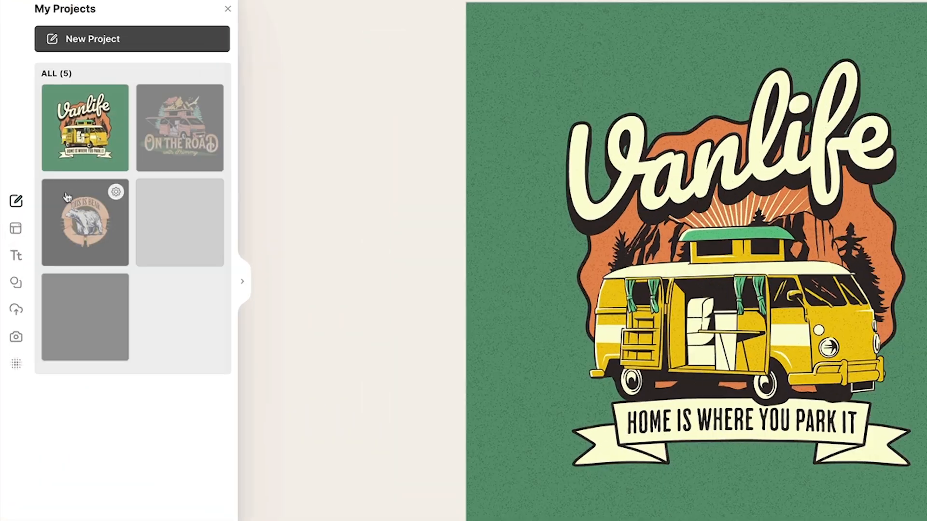
left_click(11, 240)
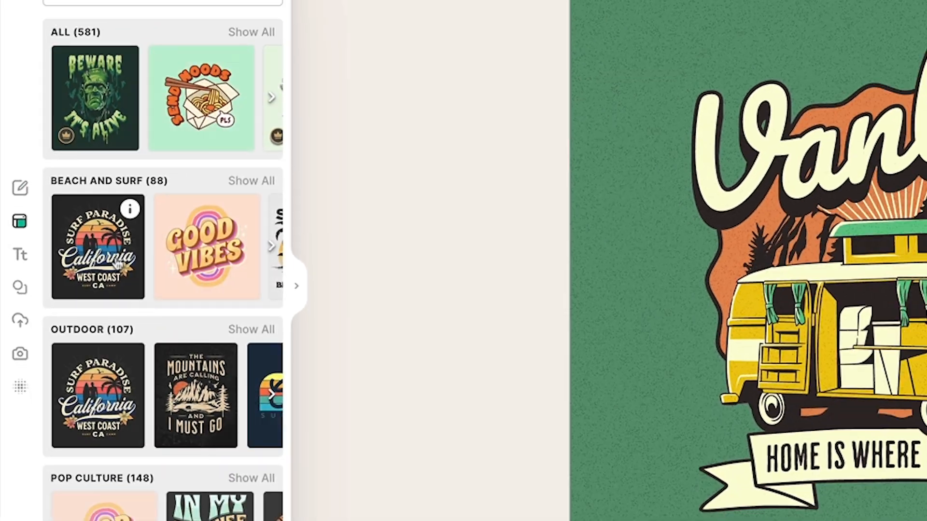
scroll(145, 251, "down", 20)
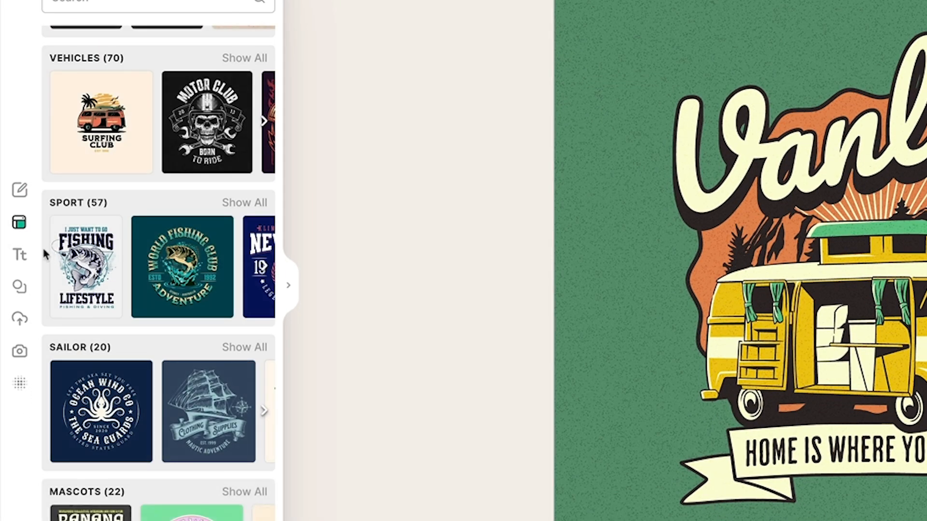
left_click(19, 255)
left_click(19, 286)
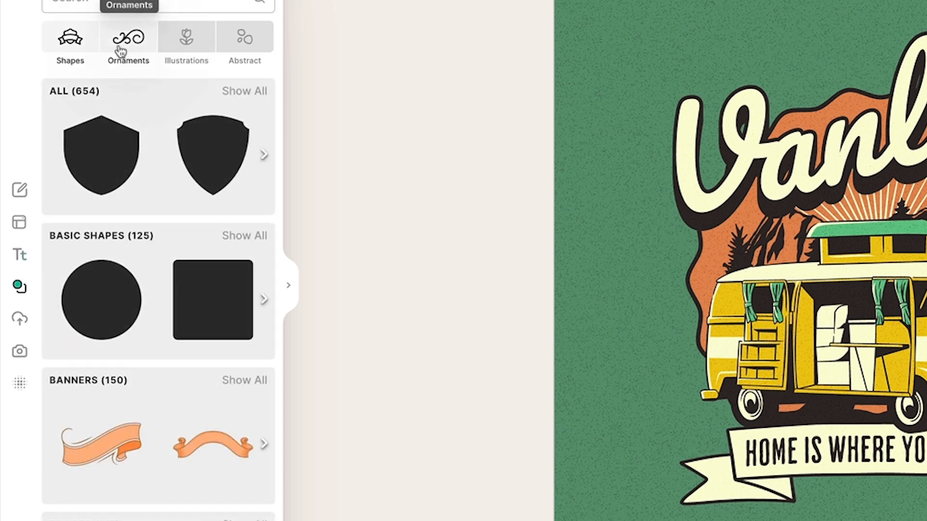
left_click(235, 52)
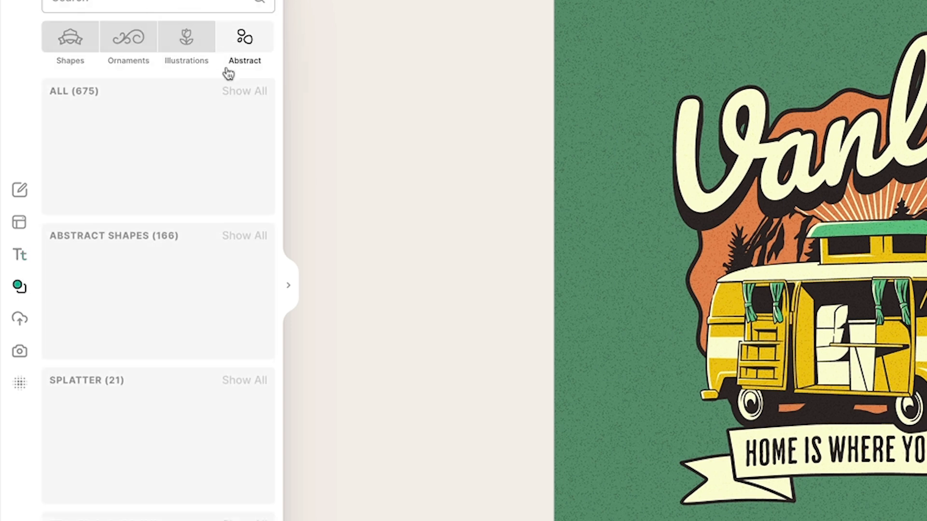
left_click(19, 320)
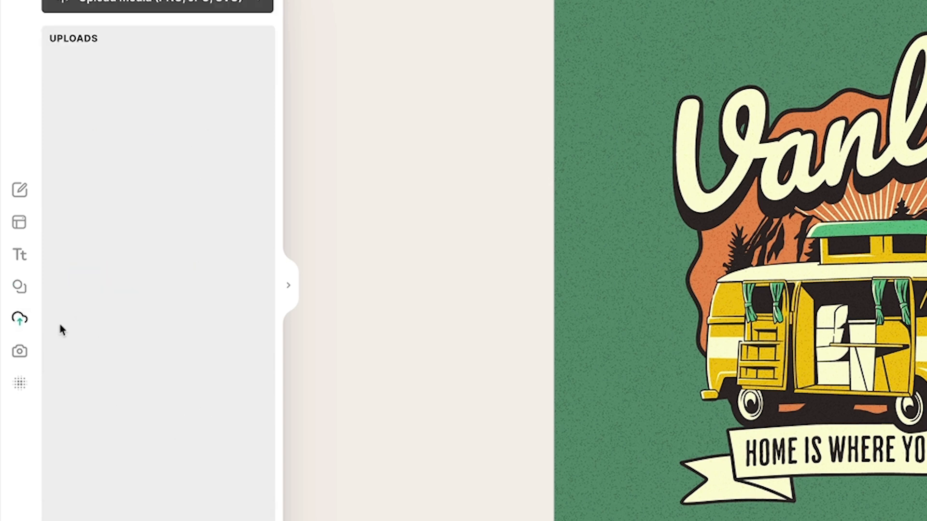
left_click(20, 354)
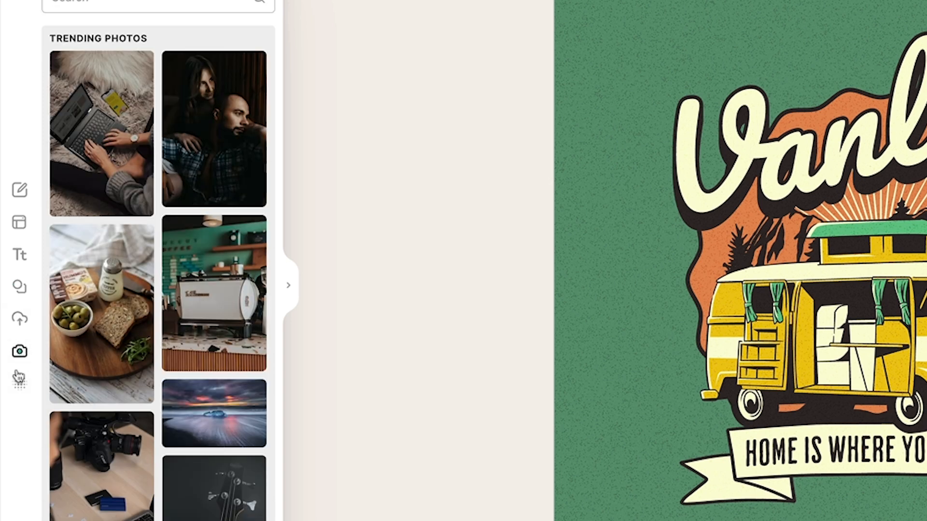
scroll(89, 360, "down", 10)
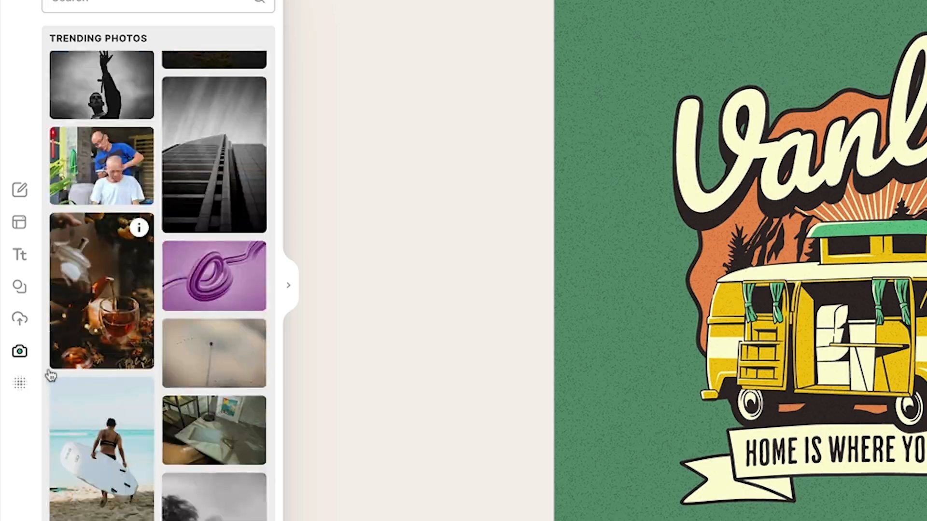
left_click(20, 383)
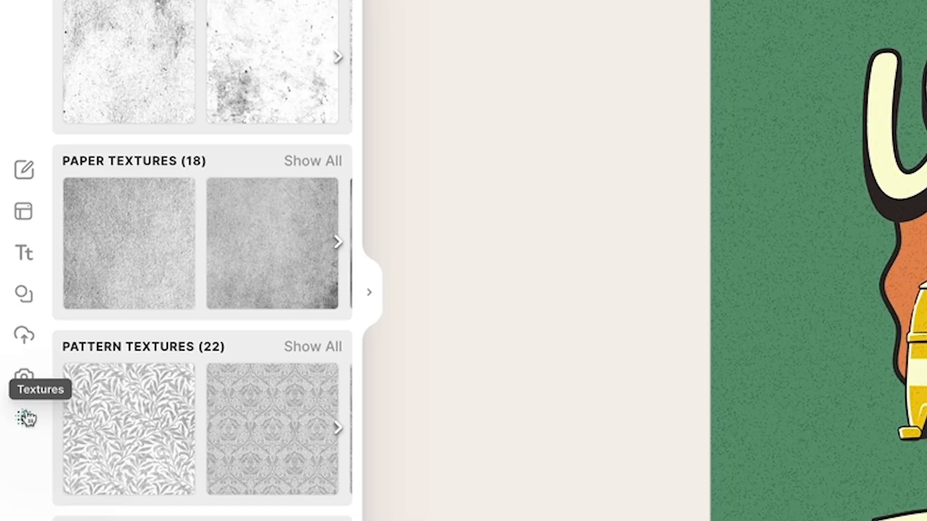
Try the Custom, Distort, Circle and Angle transformations on the Vanlife title and return it to Rise
left_click(424, 207)
left_click(428, 209)
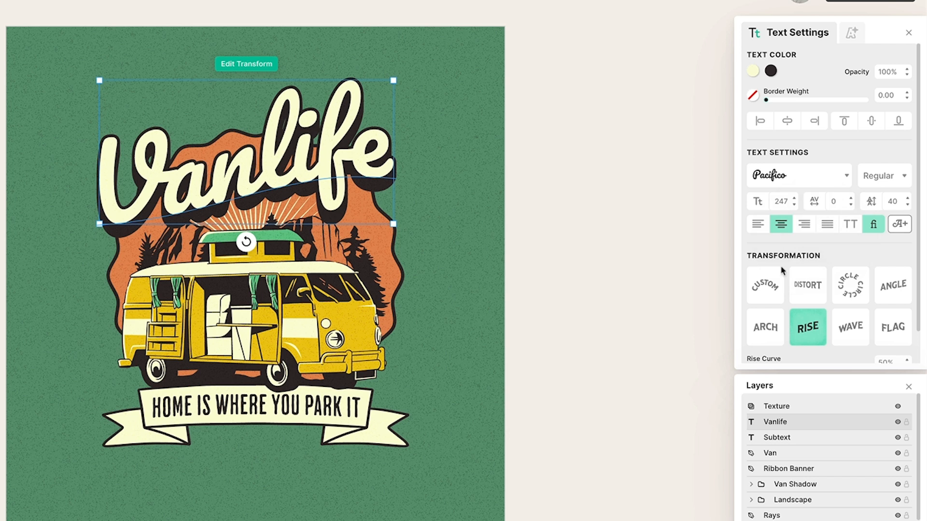
left_click(767, 285)
left_click(799, 288)
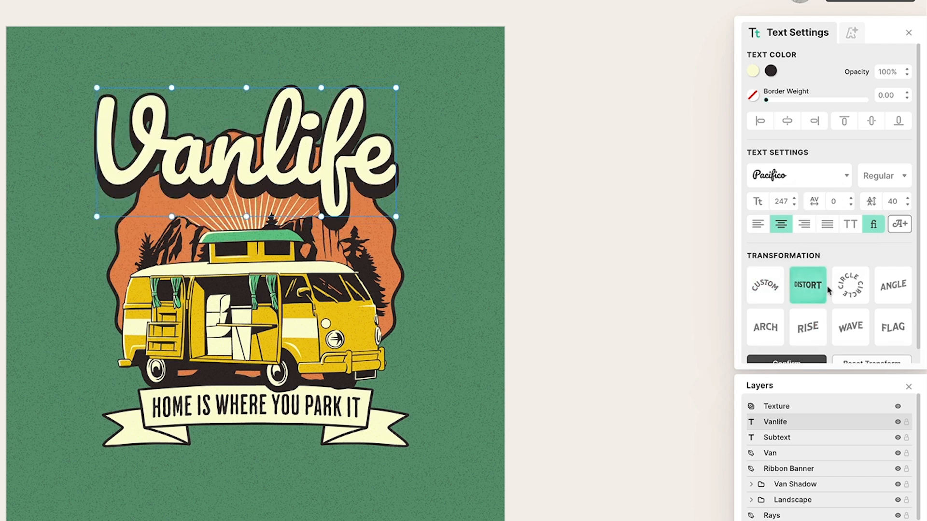
left_click(849, 286)
left_click(892, 285)
left_click(807, 328)
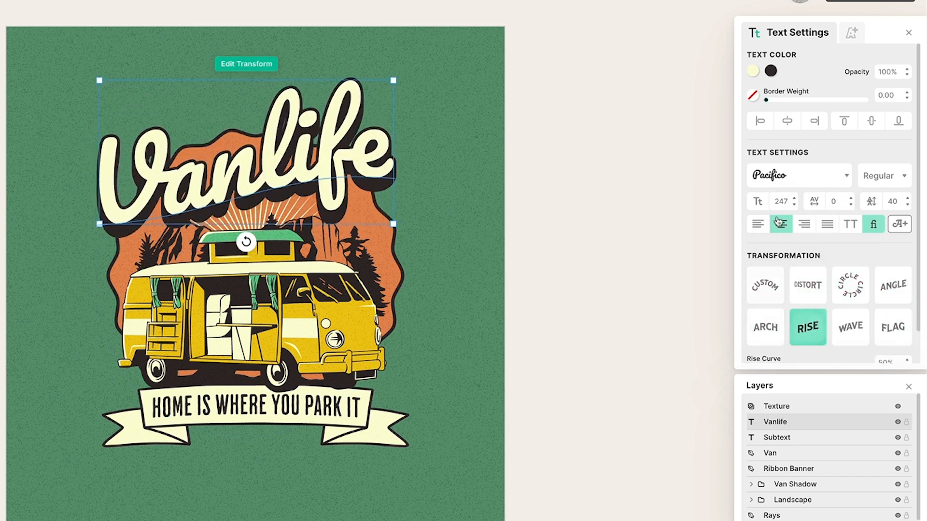
Try the Adventurer 02, Blackriver and Adventurer 06 fonts on the Vanlife title and return it to Pacifico
left_click(786, 177)
left_click(615, 190)
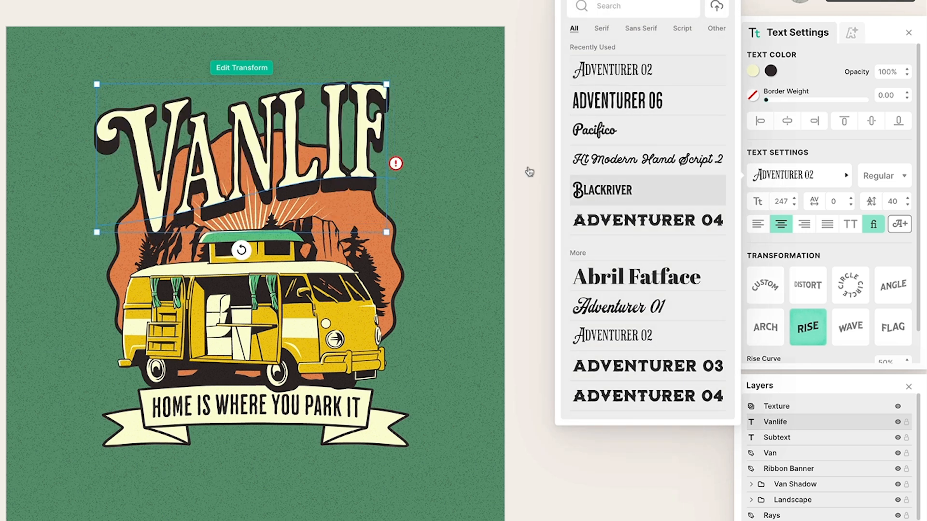
left_click(666, 192)
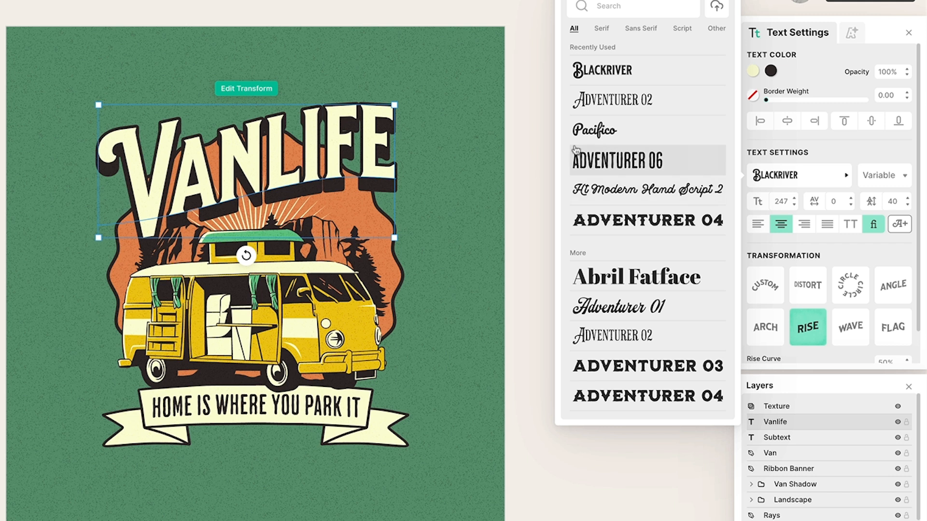
left_click(608, 161)
left_click(603, 140)
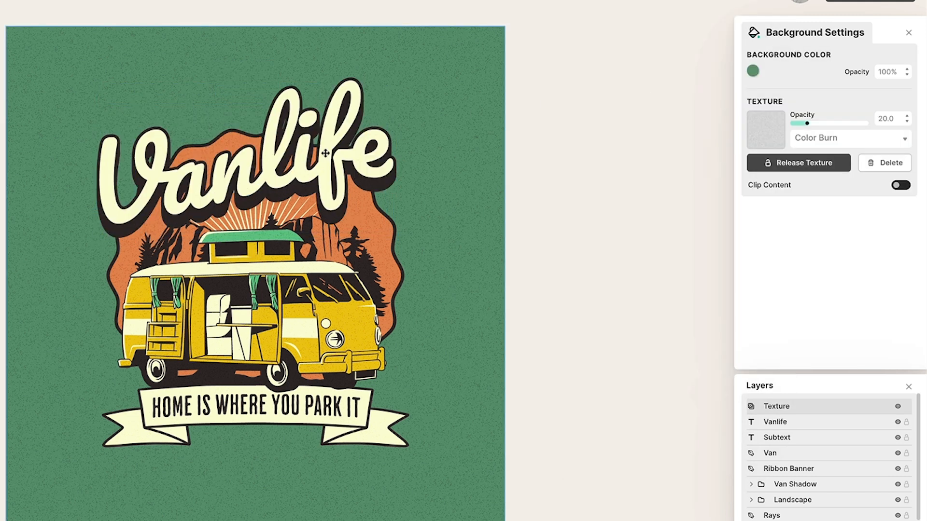
Set the Rise Curve of the Vanlife title to 49%
left_click(327, 151)
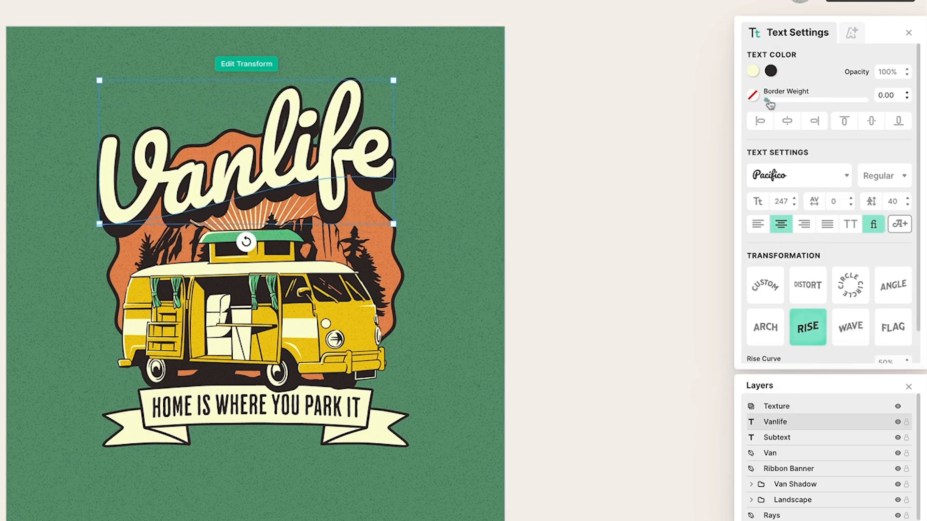
scroll(766, 290, "down", 1)
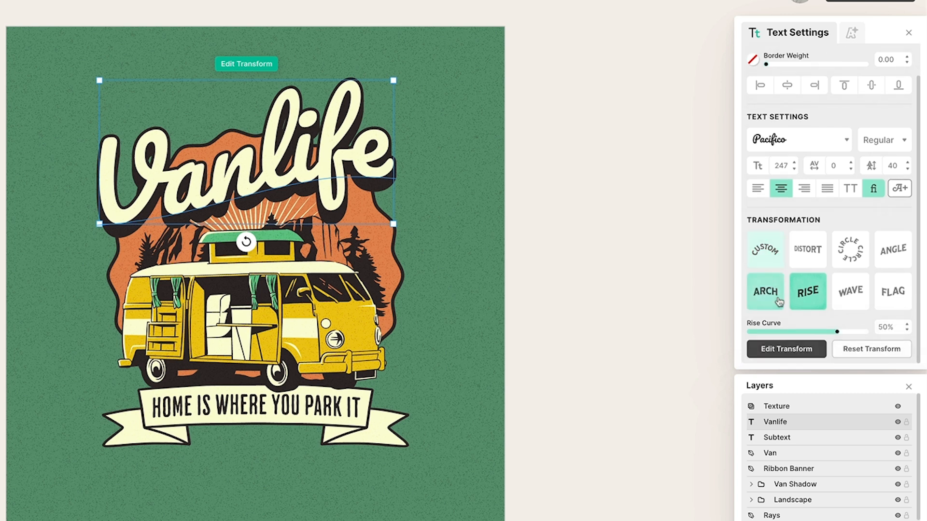
mouse_move(835, 334)
left_mouse_down()
mouse_move(749, 332)
mouse_move(838, 331)
left_mouse_up()
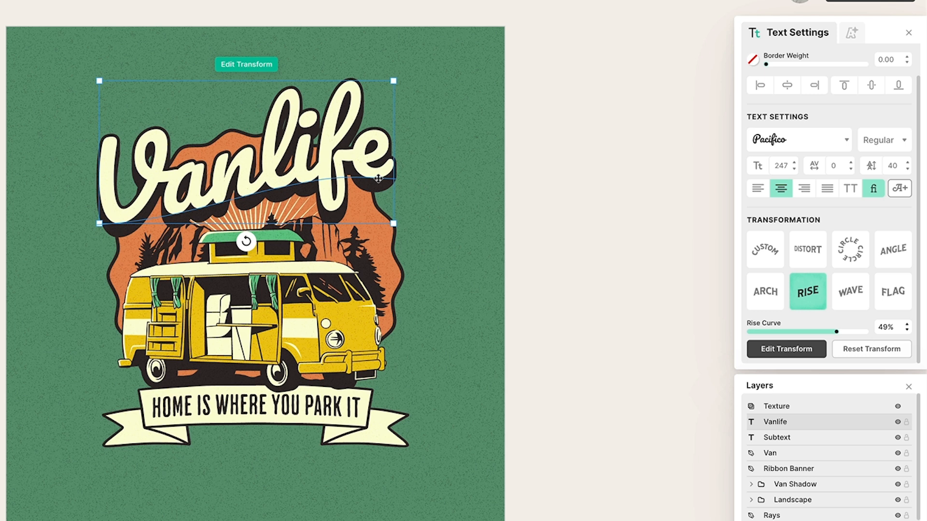
Try reshaping the Vanlife title along a Custom curve by raising its end and lowering its start
left_click(766, 259)
left_click_drag(392, 169, 393, 141)
left_click_drag(289, 146, 295, 128)
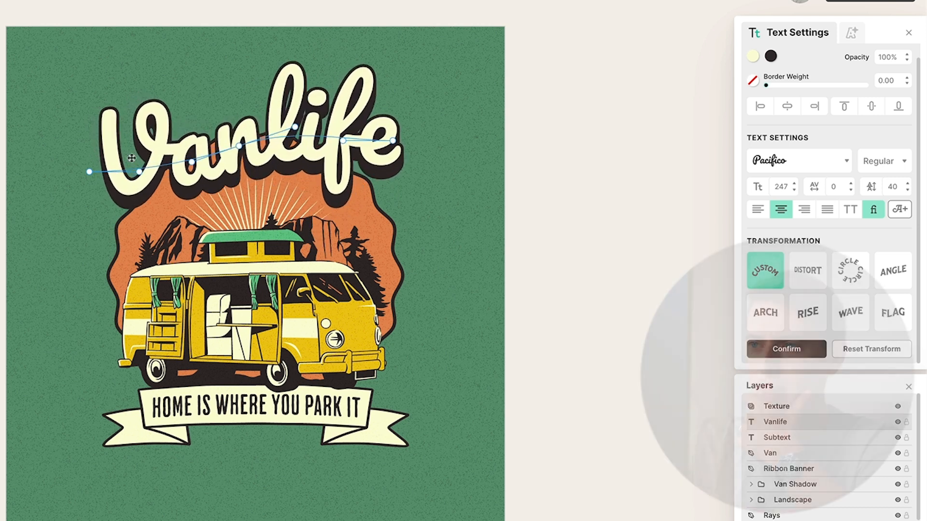
left_click_drag(90, 171, 56, 229)
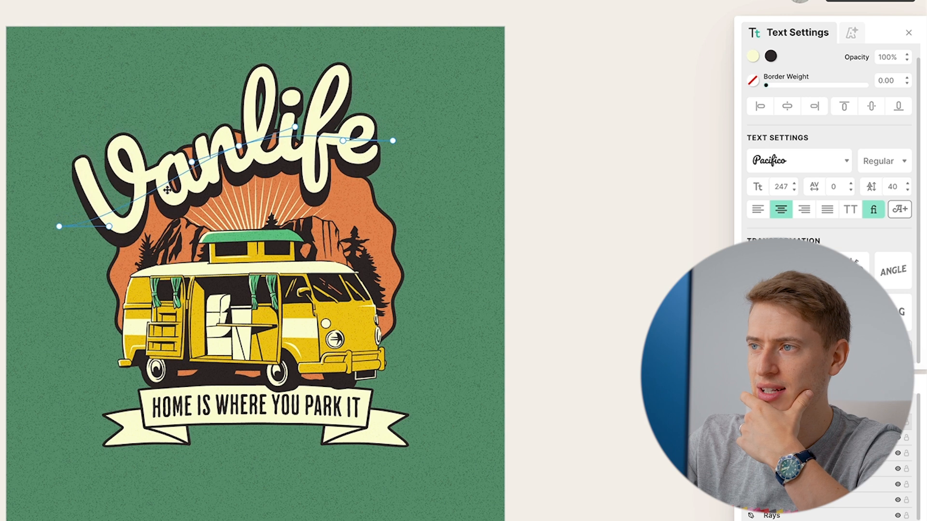
left_click_drag(186, 172, 209, 177)
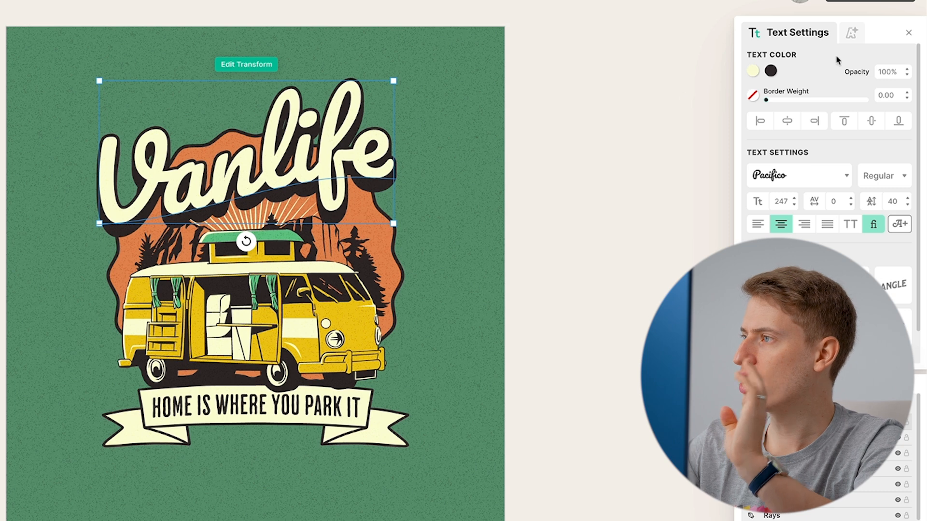
Add an Oblique Lines decoration to the Vanlife title with 1% weight and 2% distance
left_click(852, 34)
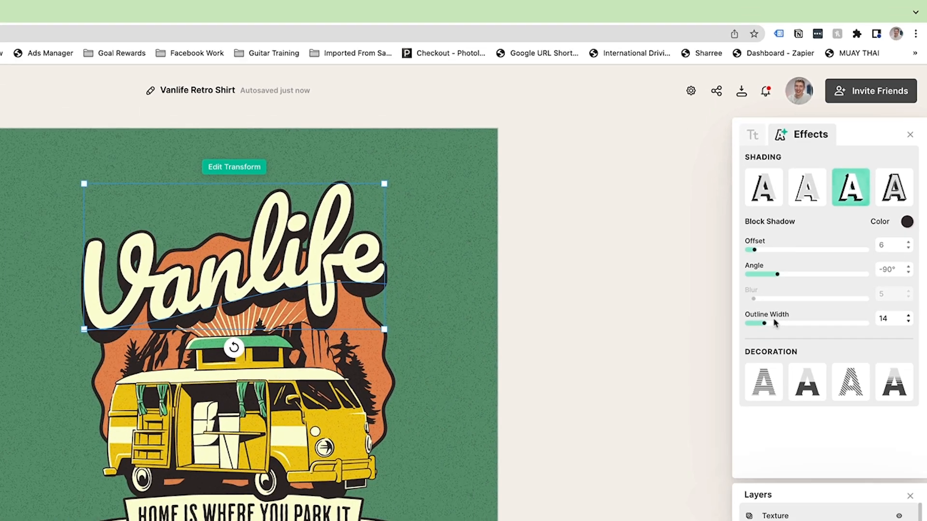
left_click(838, 390)
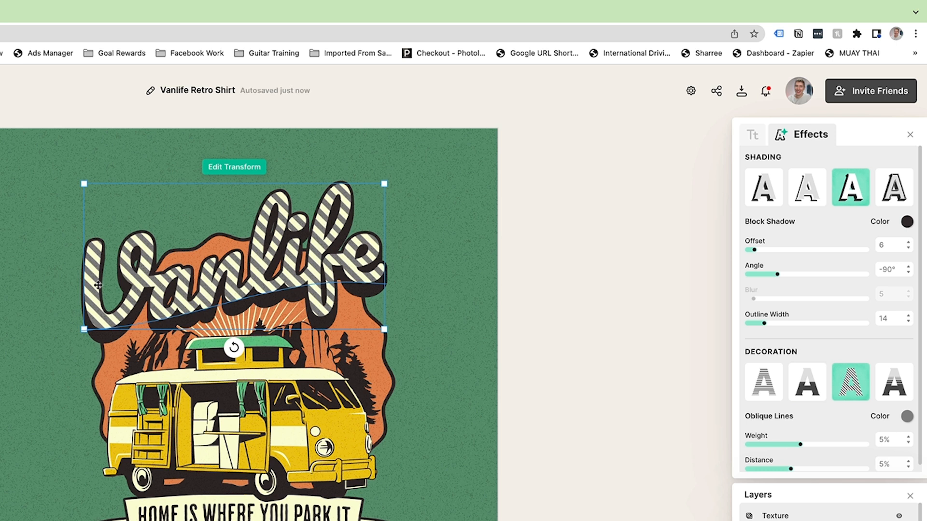
left_click_drag(778, 449, 747, 449)
left_click_drag(791, 472, 753, 480)
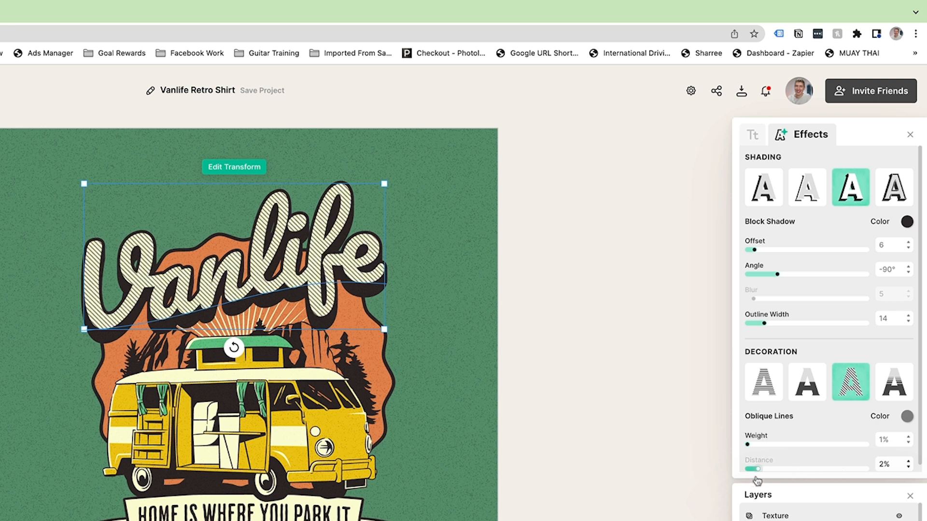
Try other shading styles on the Vanlife title, including Detailed 3d Shadow and Drop Shadow, and return it to Block Shadow
left_click(896, 199)
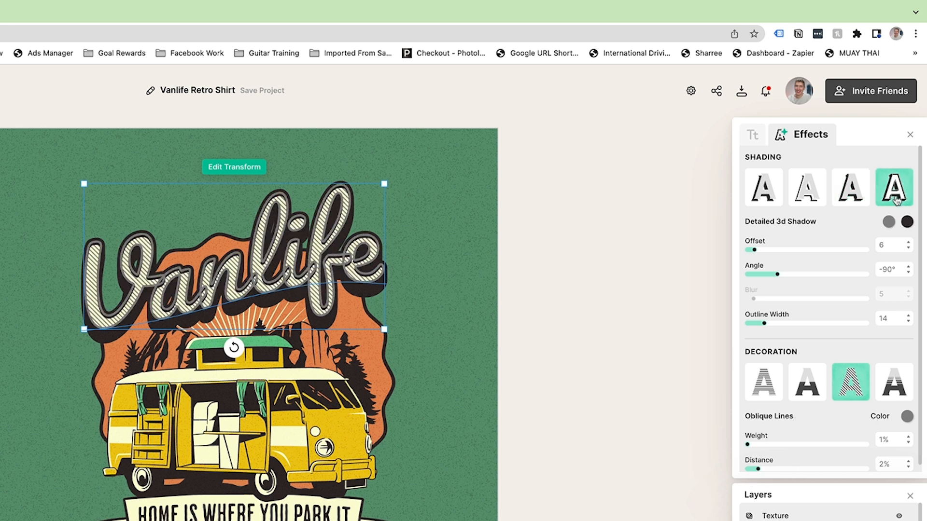
left_click(850, 194)
left_click(809, 194)
left_click(776, 194)
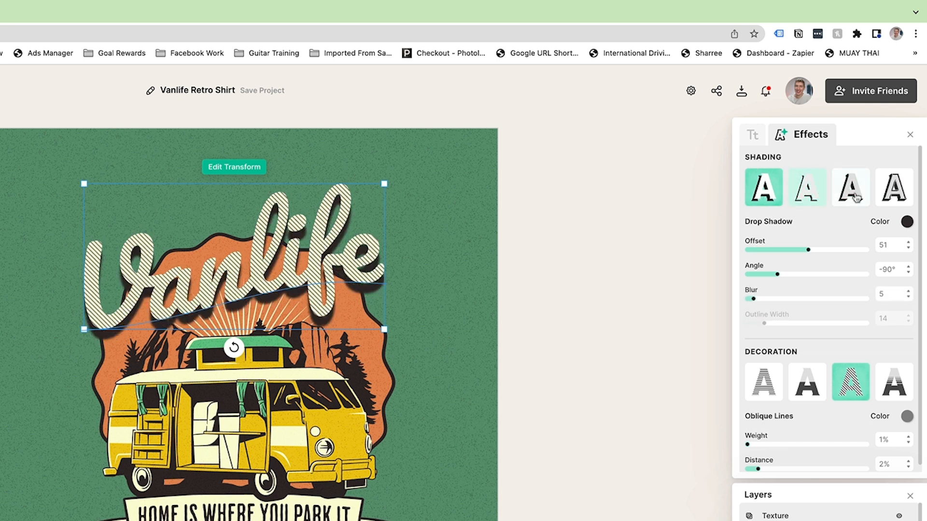
left_click(848, 195)
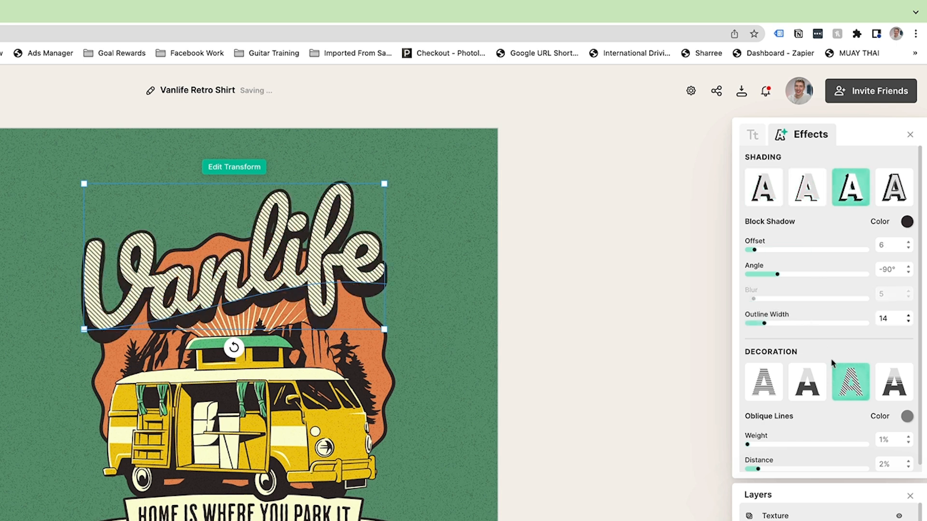
Replace the Vanlife title's Oblique Lines decoration with Fading Color Cut after trying Horizontal Lines
left_click(809, 389)
left_click(765, 389)
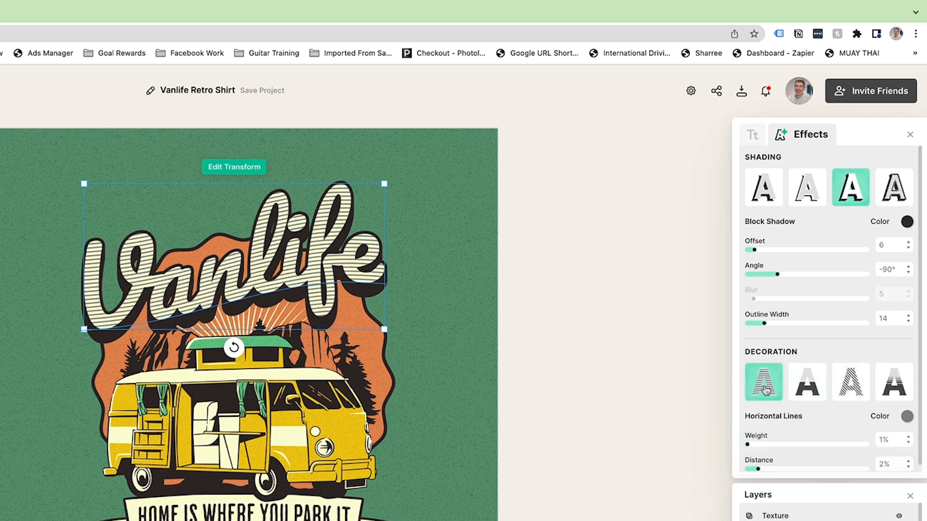
left_click(894, 391)
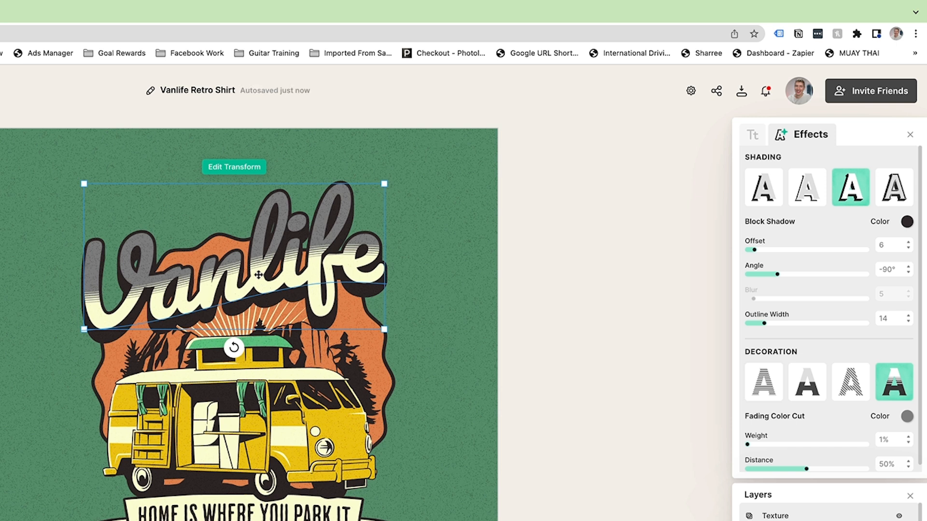
Change the Vanlife title's wording to "holiday"
double_click(239, 259)
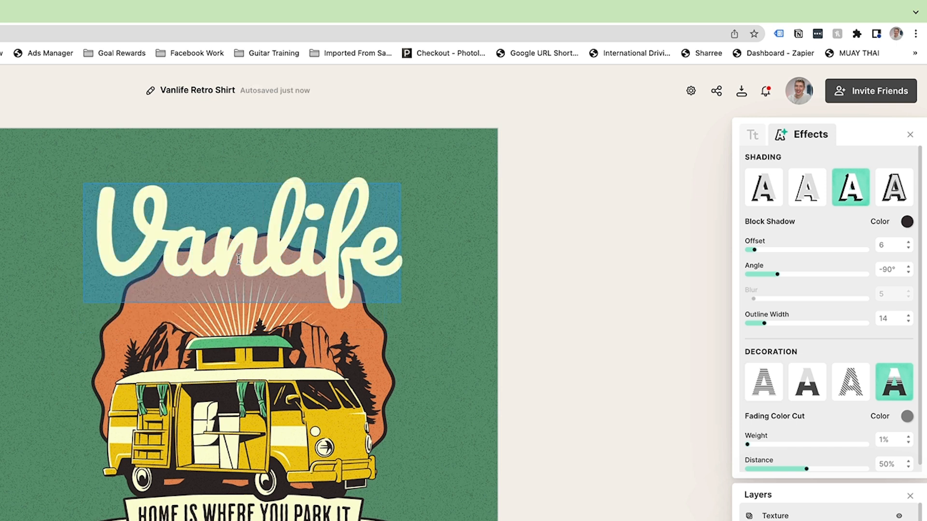
type("holiday")
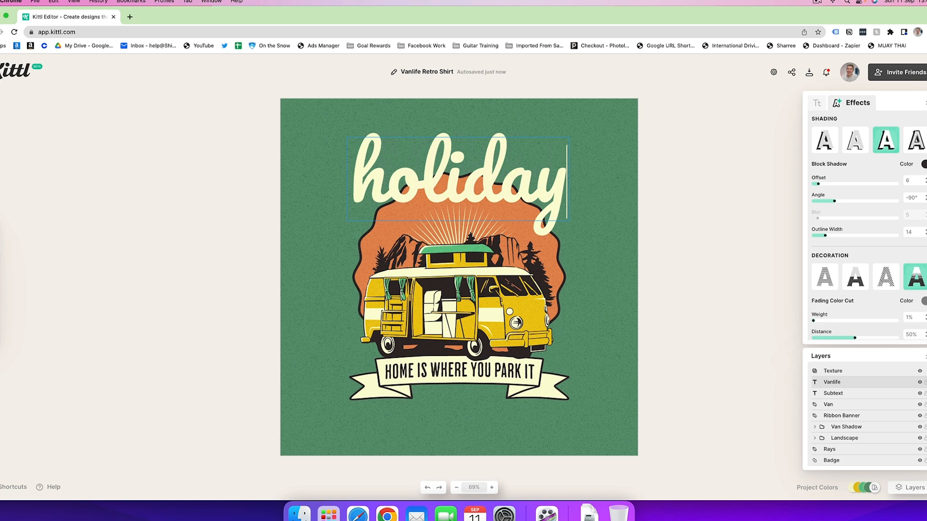
key("Escape")
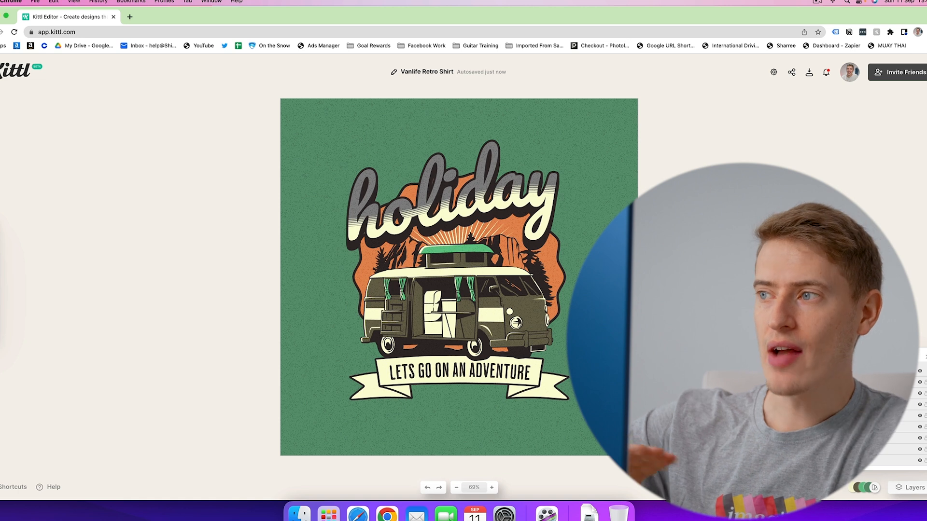
left_click(497, 199)
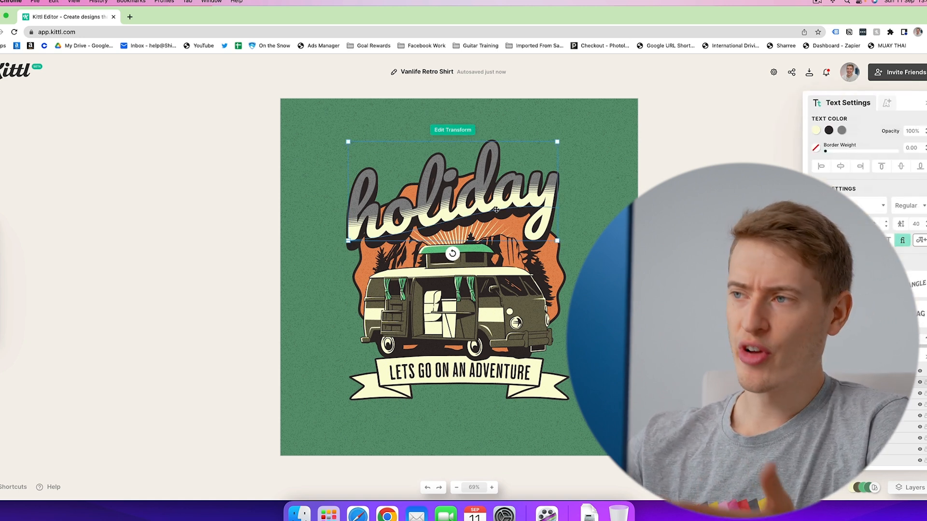
left_click(494, 290)
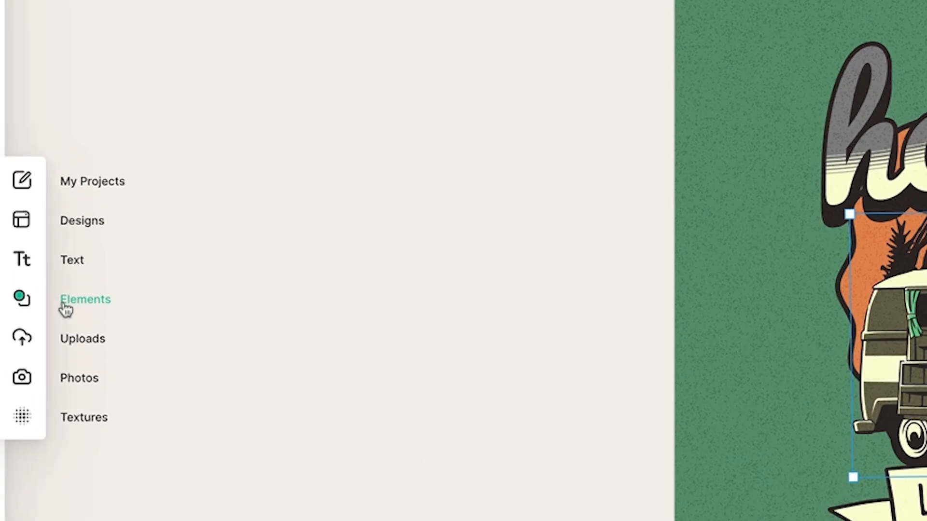
Look through the complete Shapes and Ornaments collections in the element library
left_click(64, 310)
scroll(173, 228, "down", 6)
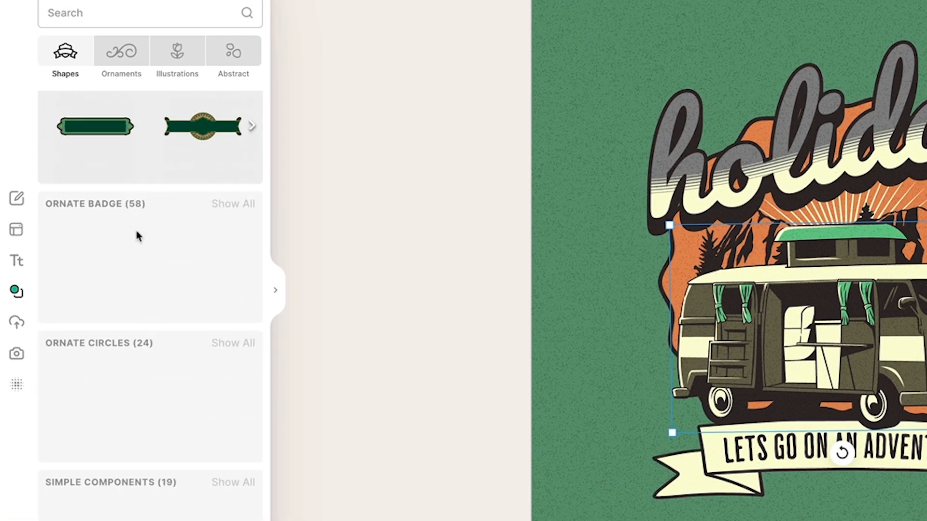
scroll(137, 236, "down", 5)
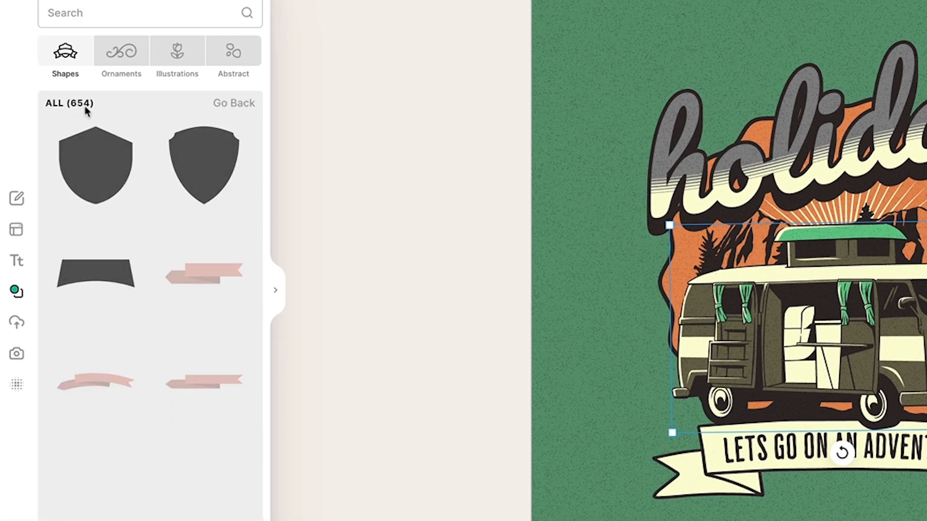
scroll(114, 217, "down", 8)
scroll(116, 231, "up", 5)
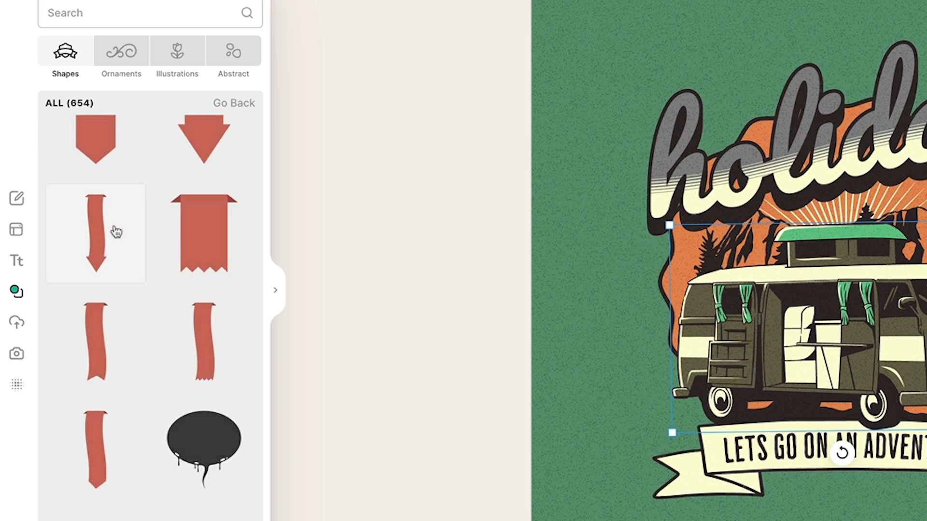
scroll(121, 237, "down", 3)
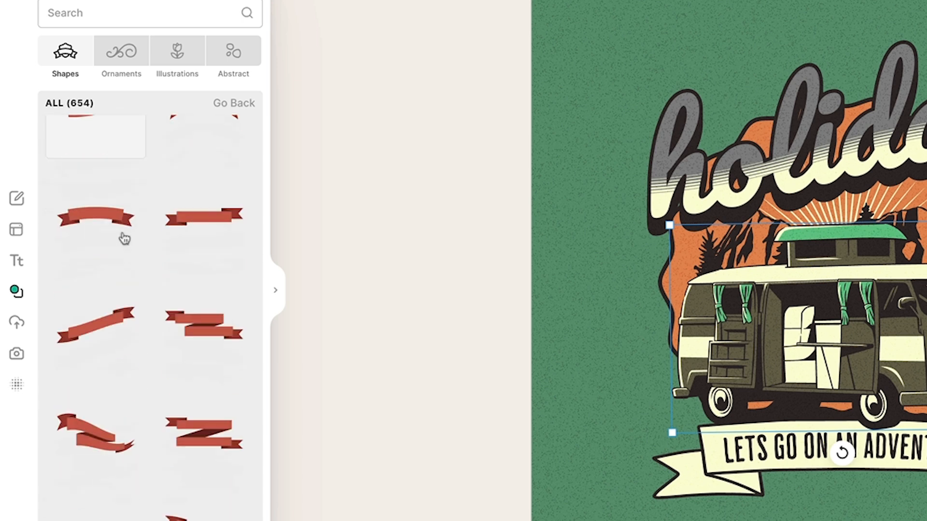
left_click(119, 68)
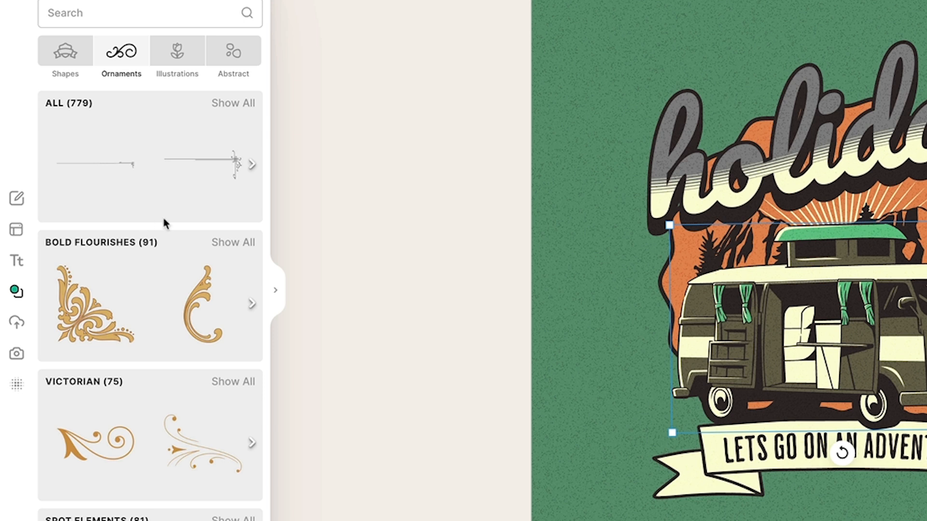
left_click(235, 103)
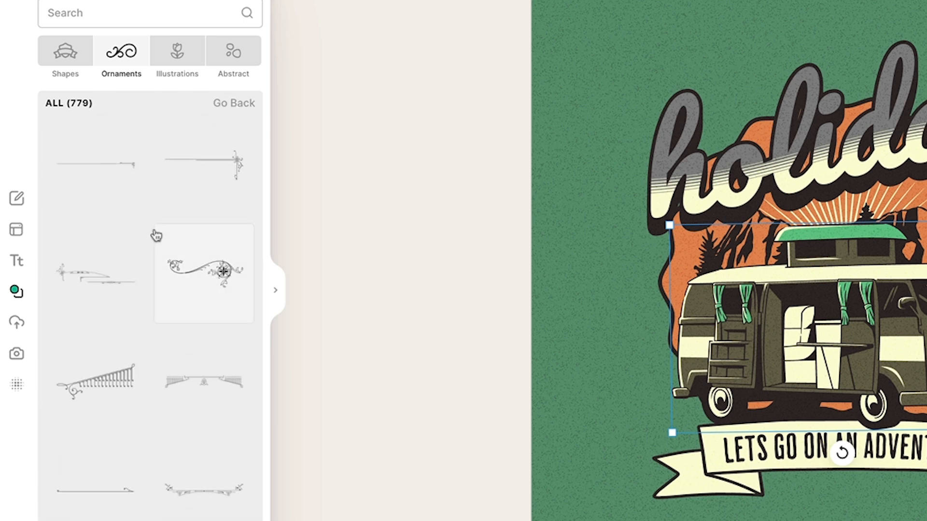
scroll(155, 239, "down", 5)
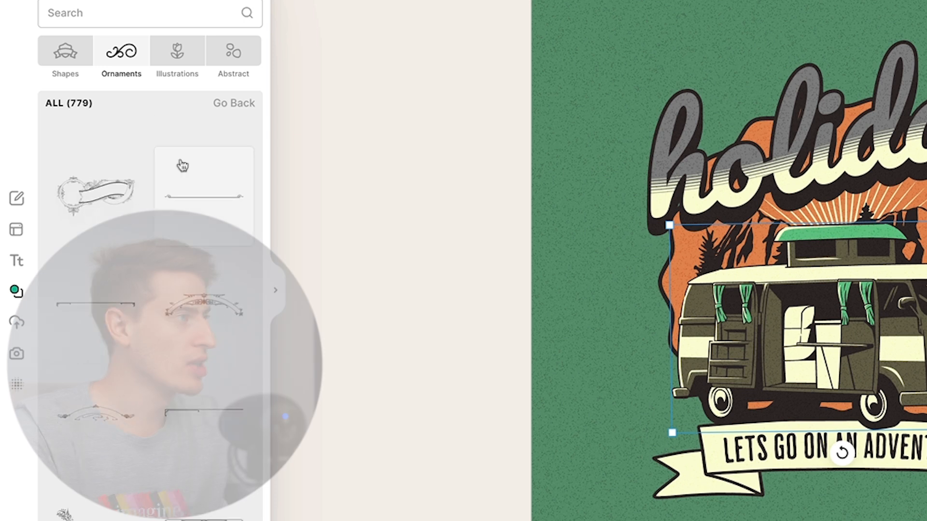
Insert the running corgi from the full Illustrations collection into the design
left_click(181, 70)
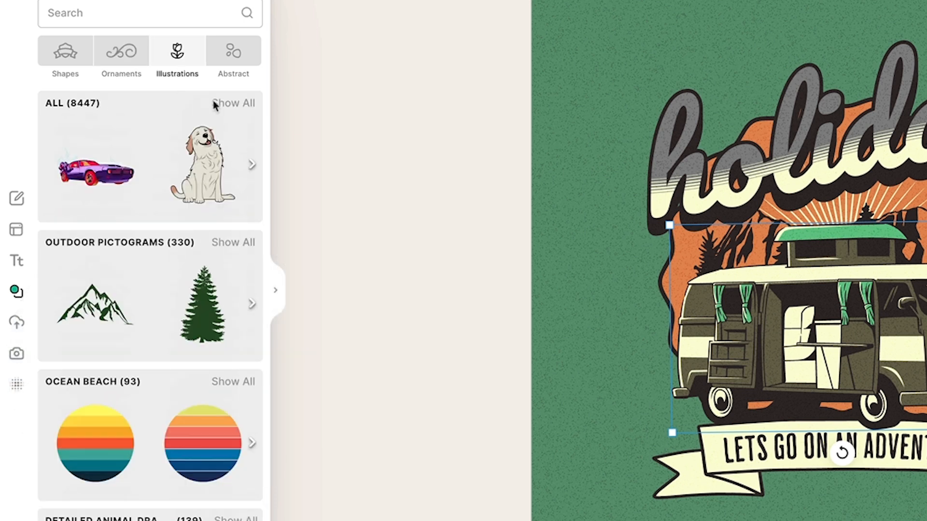
left_click(233, 104)
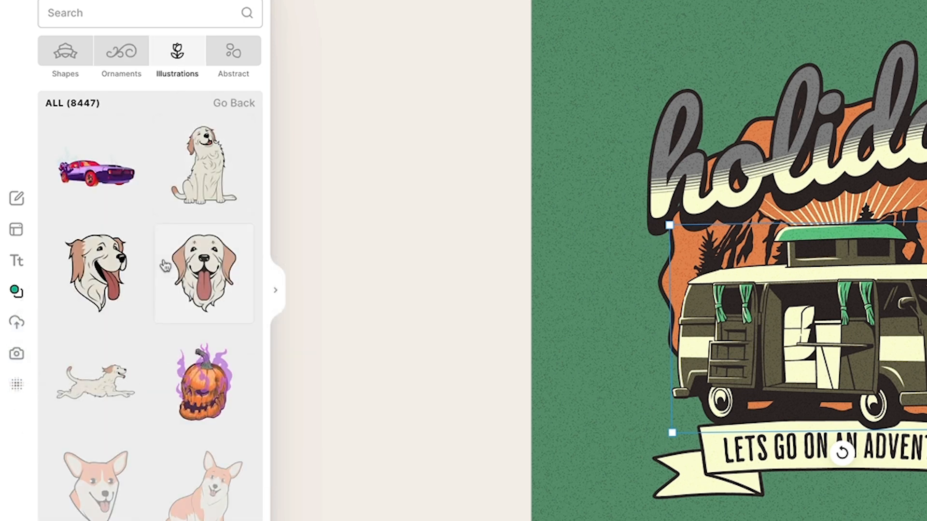
scroll(185, 297, "down", 7)
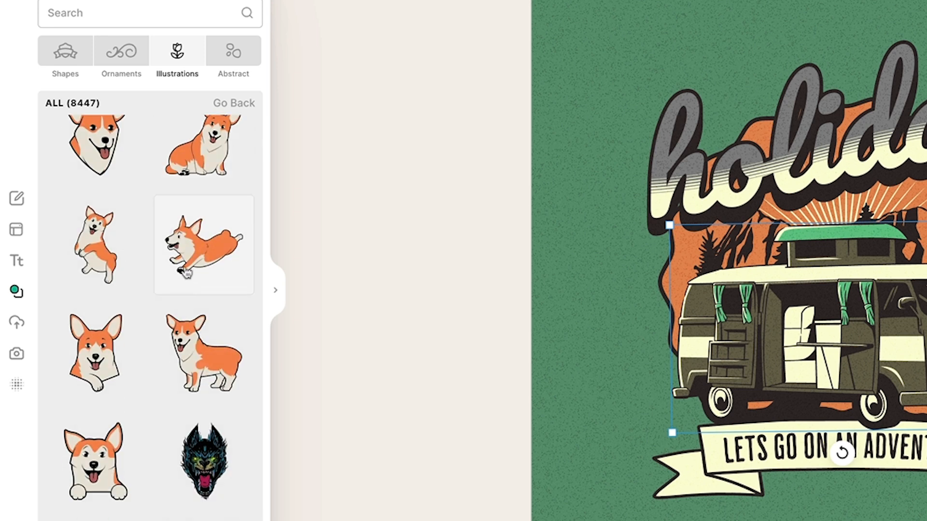
left_click(186, 273)
Look through the complete Abstract elements collection, down to the wireframe shapes
left_click(233, 52)
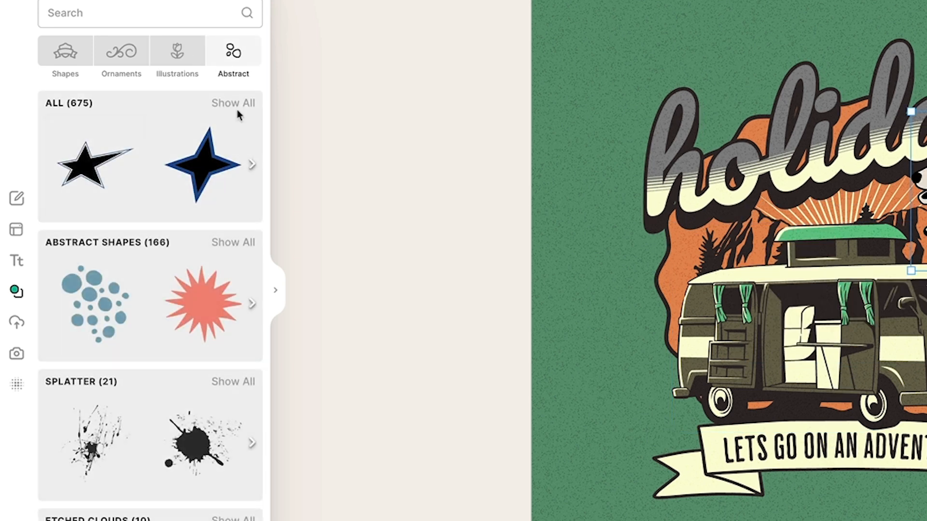
left_click(234, 105)
scroll(183, 272, "down", 15)
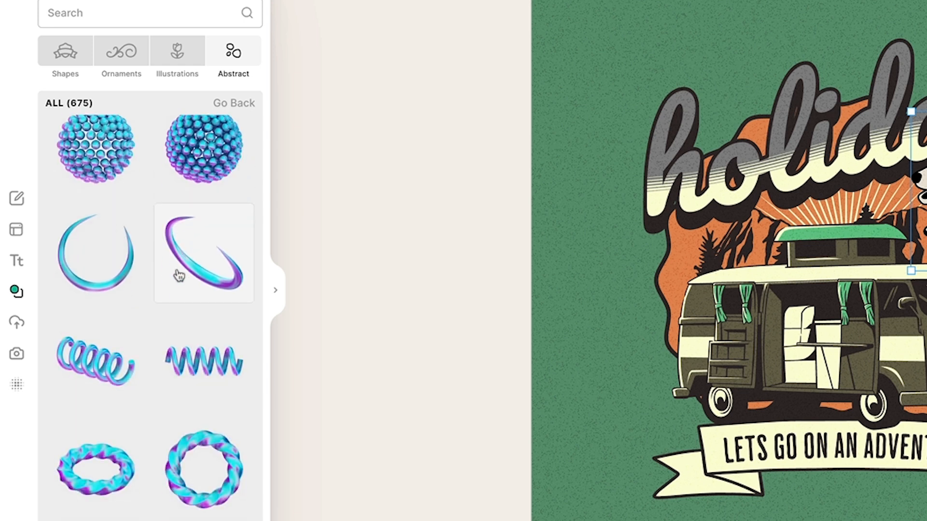
scroll(179, 275, "down", 10)
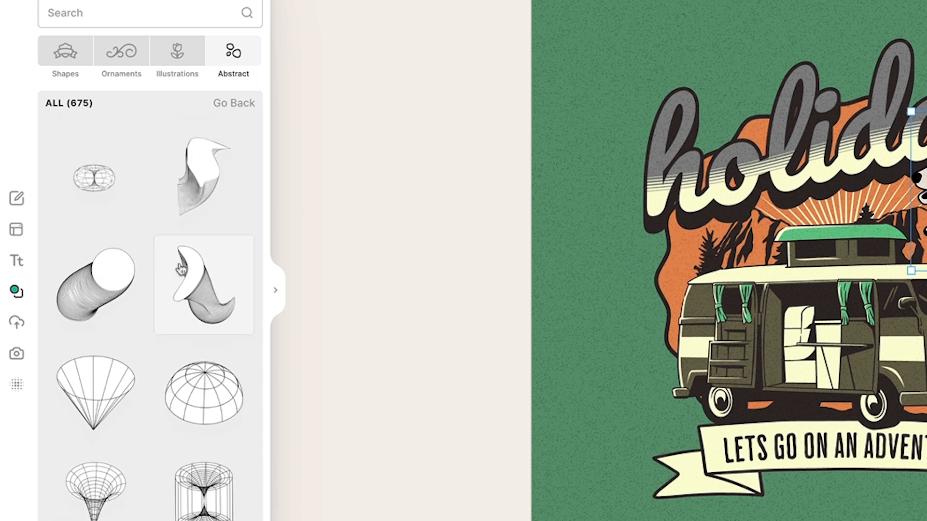
scroll(180, 268, "down", 1)
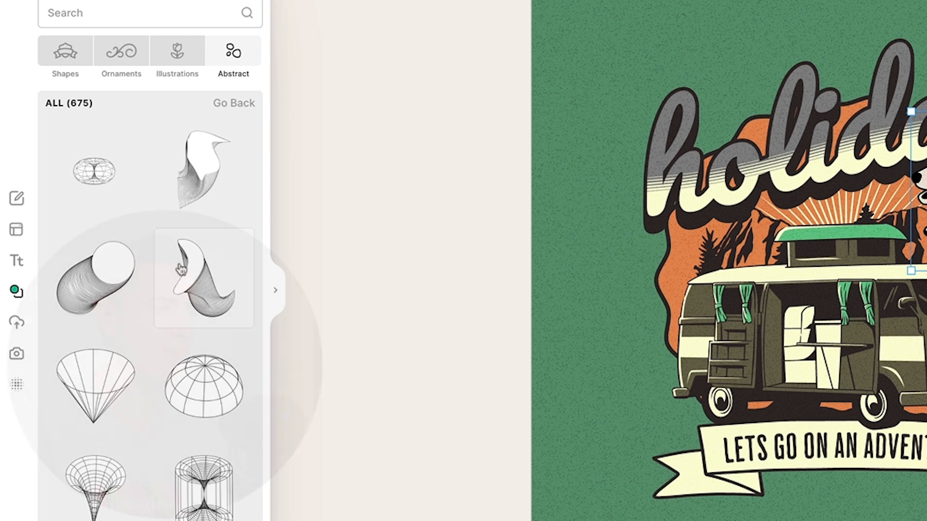
Revisit the Illustrations, Shapes and Ornaments categories and open the full Rays set of ornaments
left_click(188, 67)
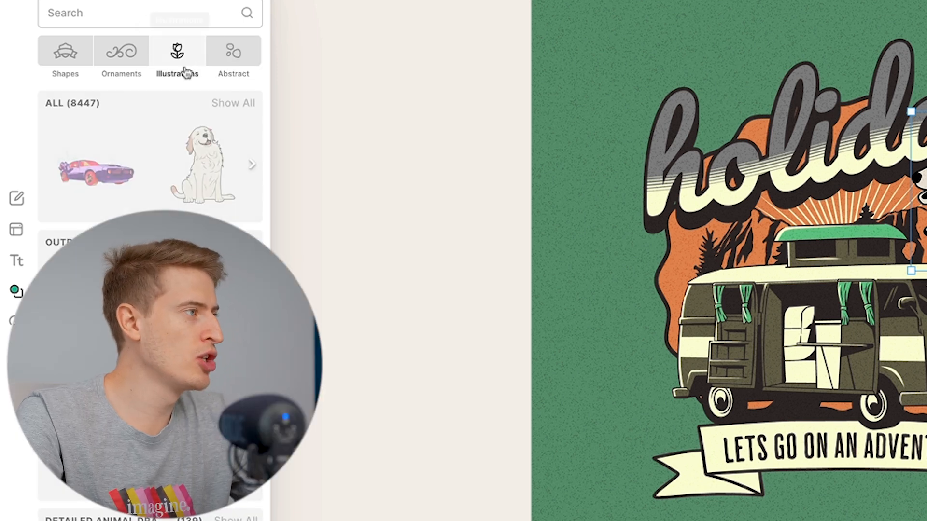
left_click(75, 55)
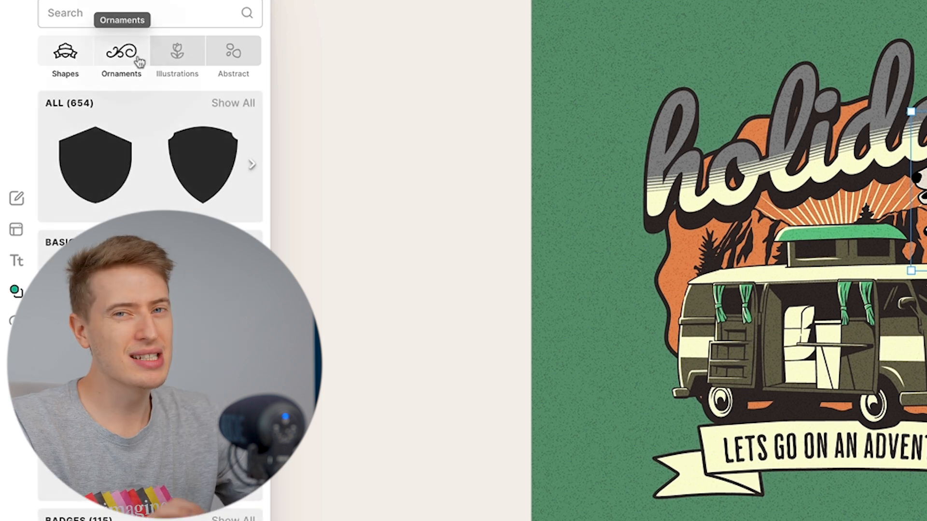
left_click(139, 62)
scroll(156, 276, "down", 5)
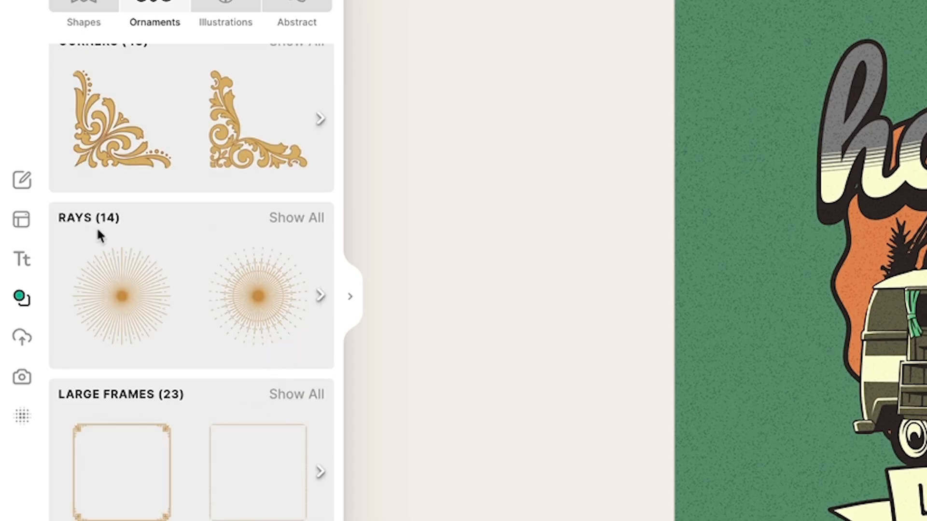
left_click(276, 220)
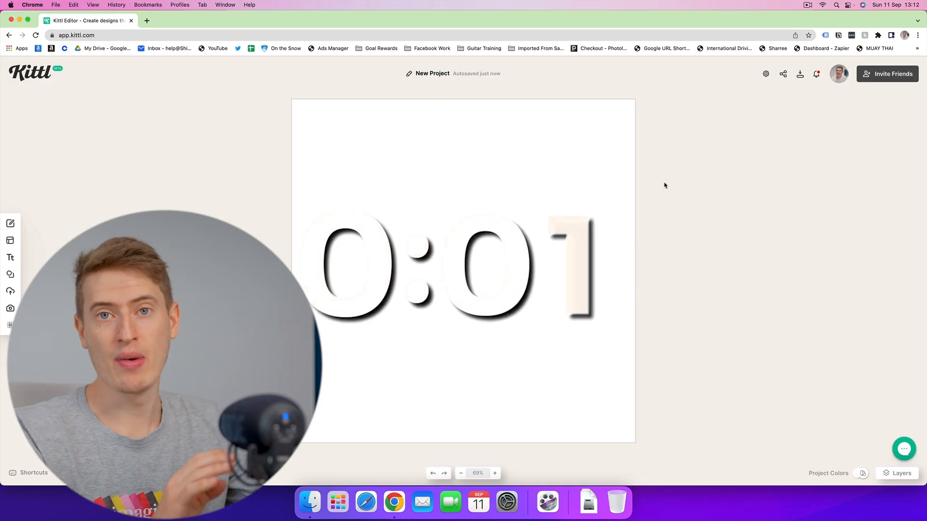
Set the new project's artboard to a custom size of 4500 px wide by 5400 px high
left_click(765, 73)
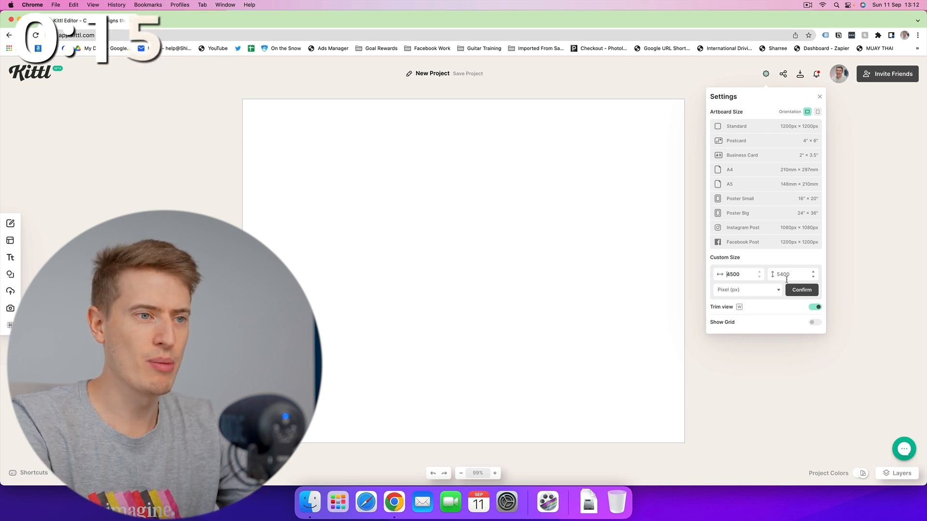
left_click(797, 291)
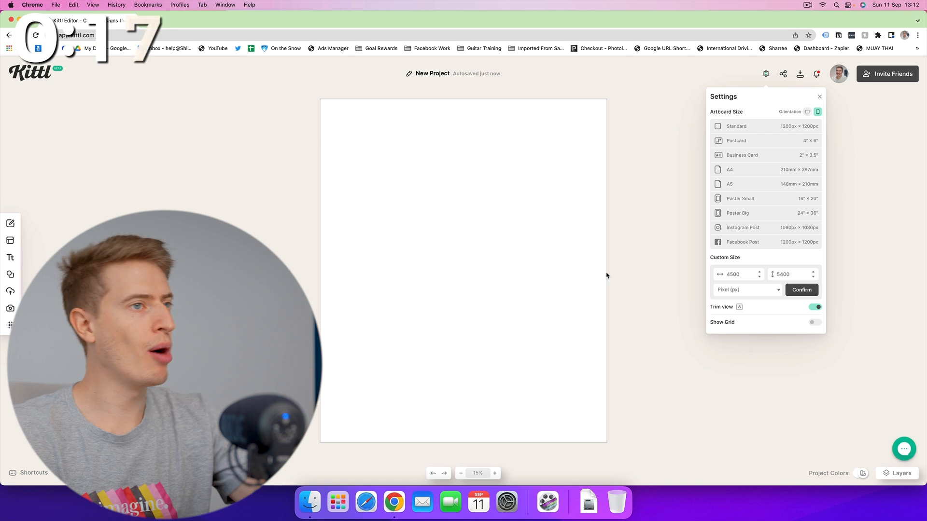
left_click(622, 271)
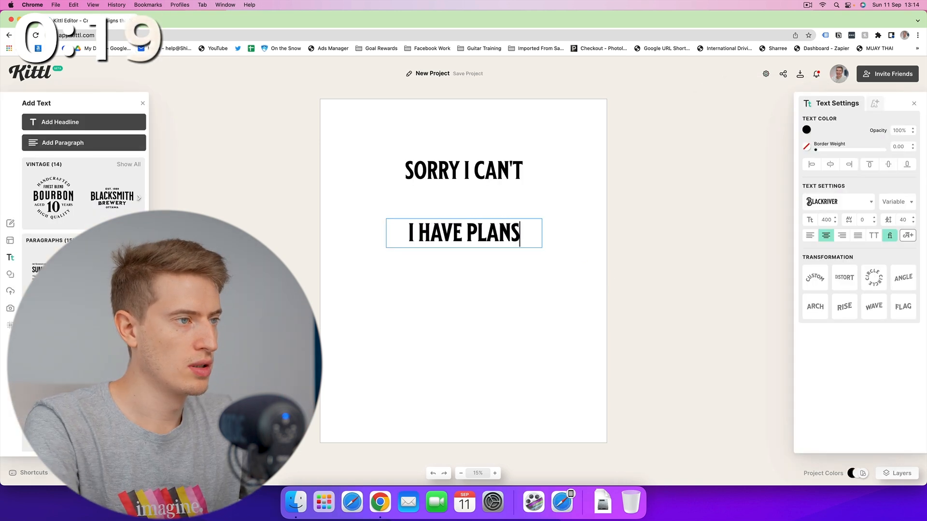
Duplicate the "I HAVE PLANS" text below itself and change the copy to read "WITH MY DOG"
key("Escape")
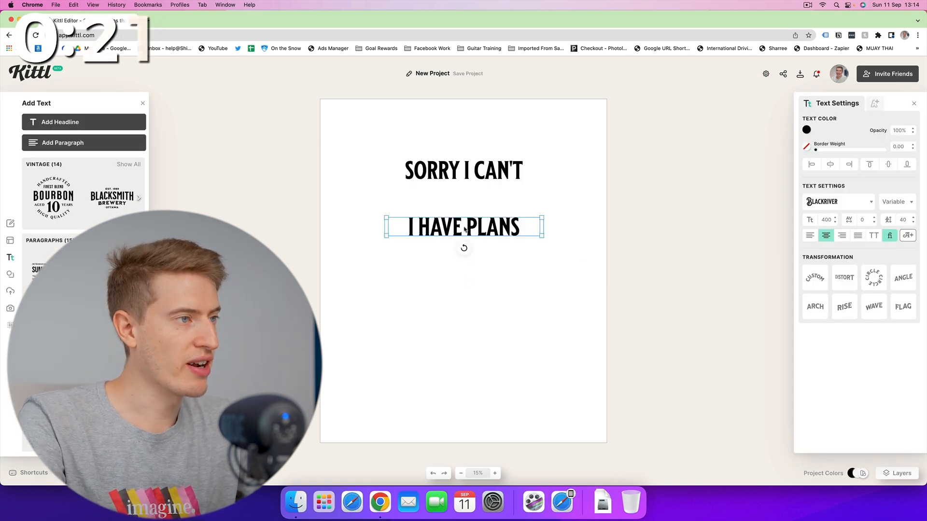
left_click(461, 289)
left_click(463, 228)
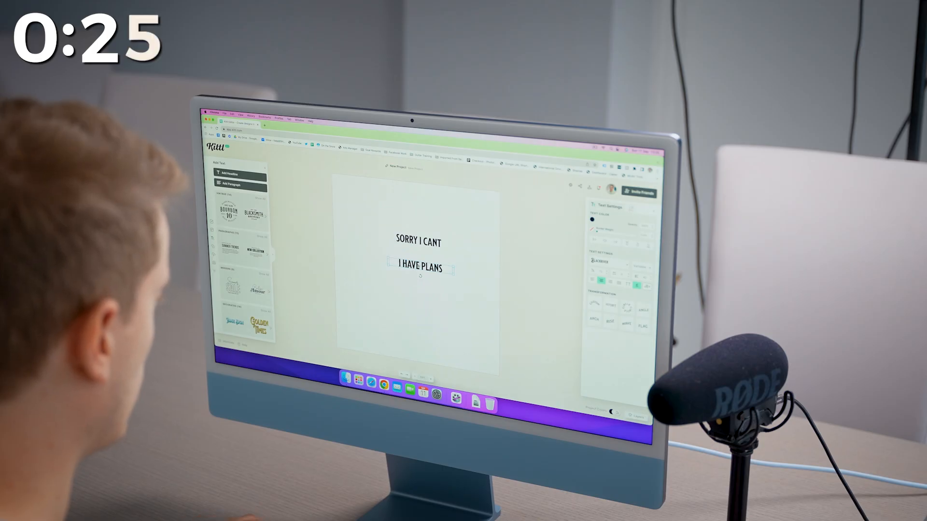
left_click_drag(420, 275, 419, 302)
key("super+a")
type("WITH MY DOG")
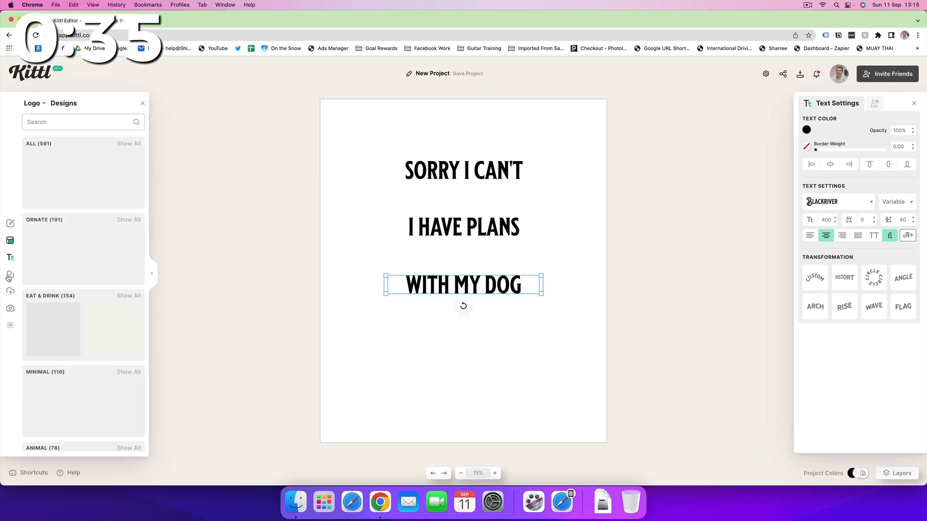
Search the element library for "dog" and insert the orange-and-white corgi head illustration
left_click(9, 275)
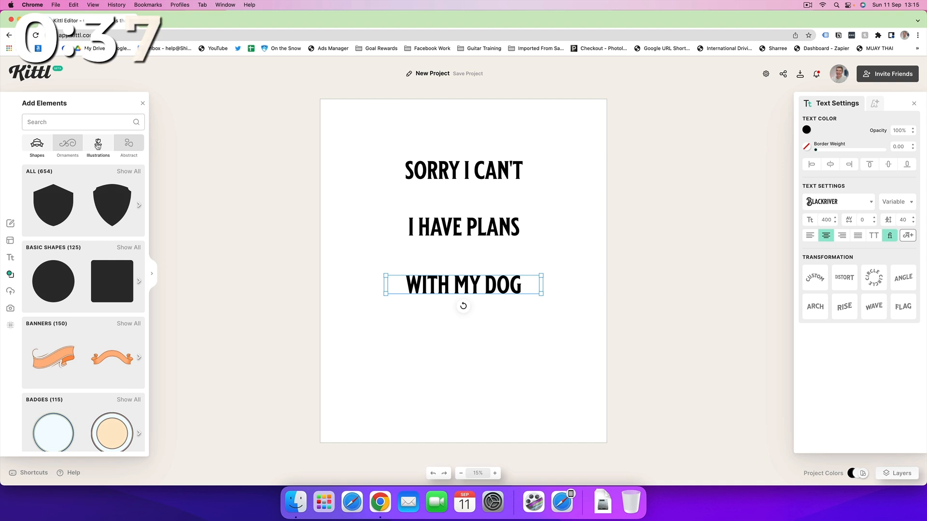
left_click(84, 119)
type("dog")
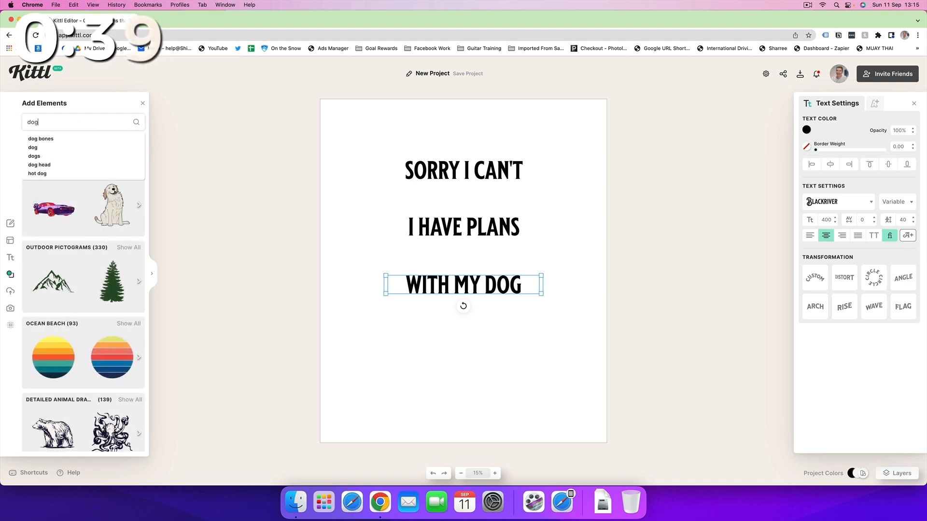
key("Return")
left_click(113, 301)
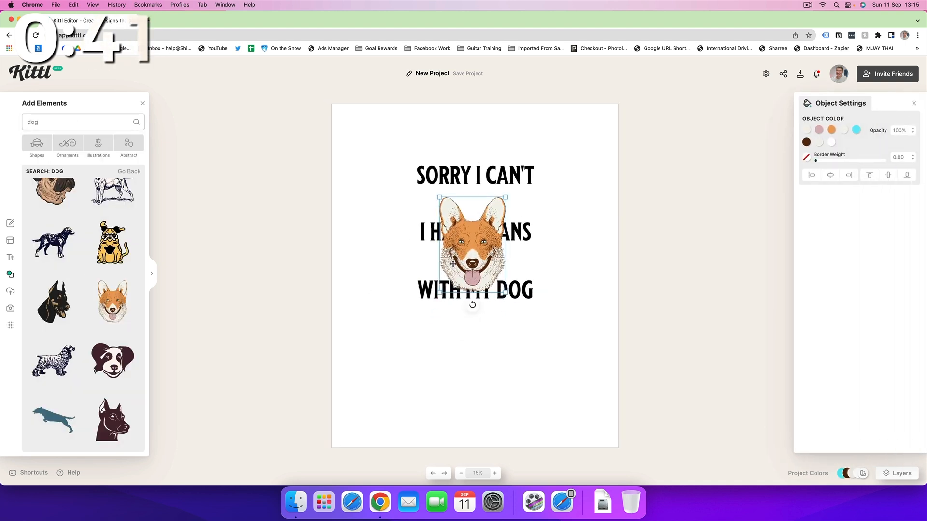
Move "I HAVE PLANS" and "WITH MY DOG" to the lower artboard and center the corgi head under "SORRY I CAN'T"
left_click_drag(518, 288, 521, 342)
left_click_drag(526, 235, 525, 344)
left_click_drag(487, 269, 508, 297)
left_click(503, 339)
left_click_drag(502, 260, 481, 273)
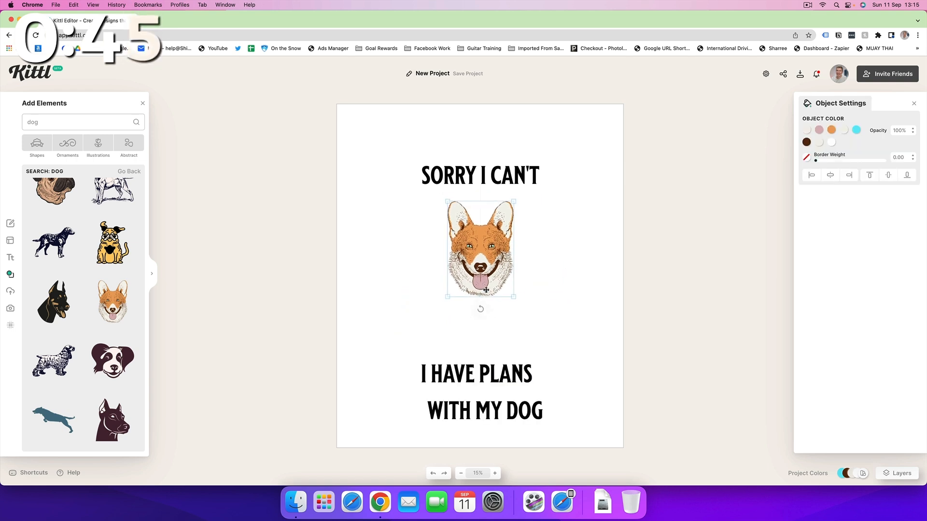
Browse the Ornaments element collection down to the Rays category
left_click(66, 148)
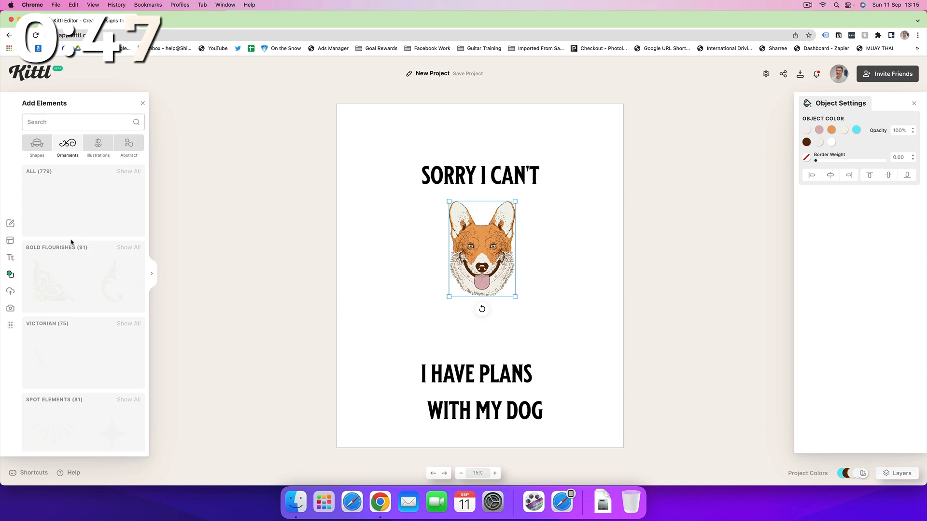
scroll(71, 243, "down", 5)
scroll(71, 243, "down", 5)
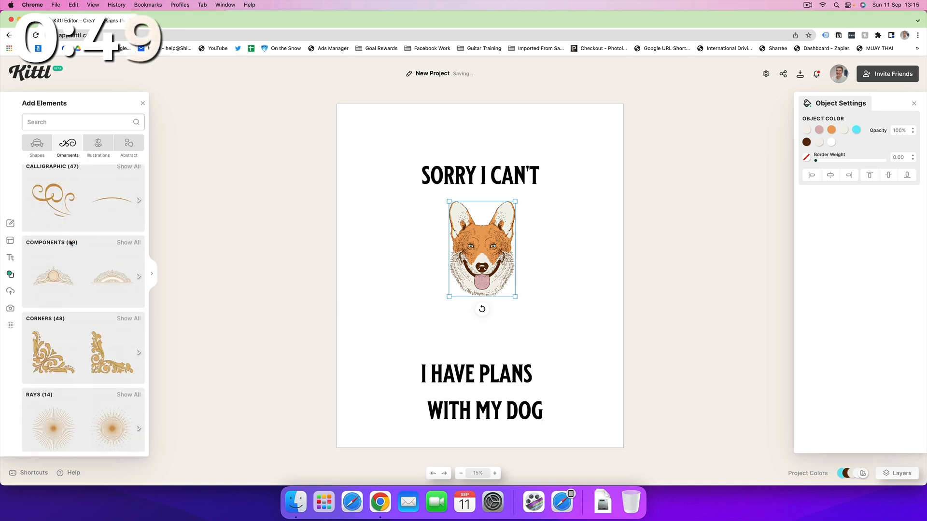
left_click(129, 289)
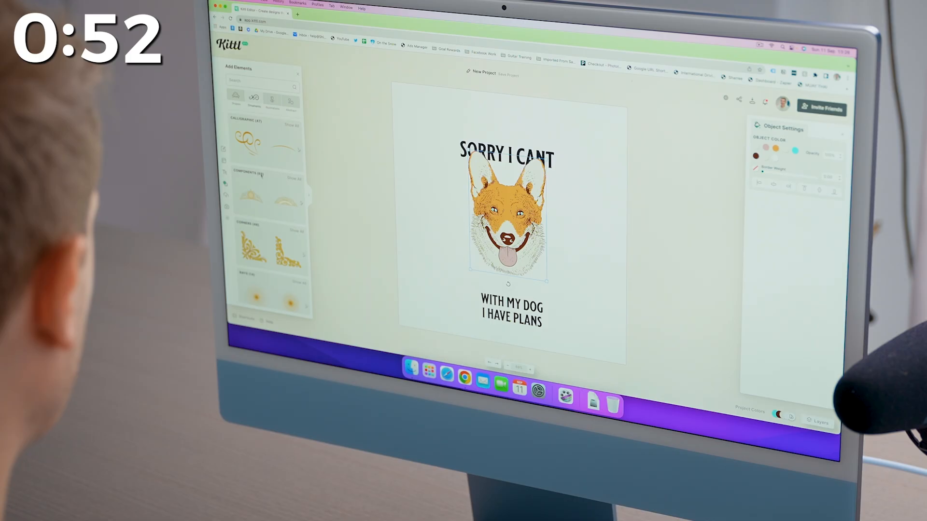
scroll(265, 217, "down", 5)
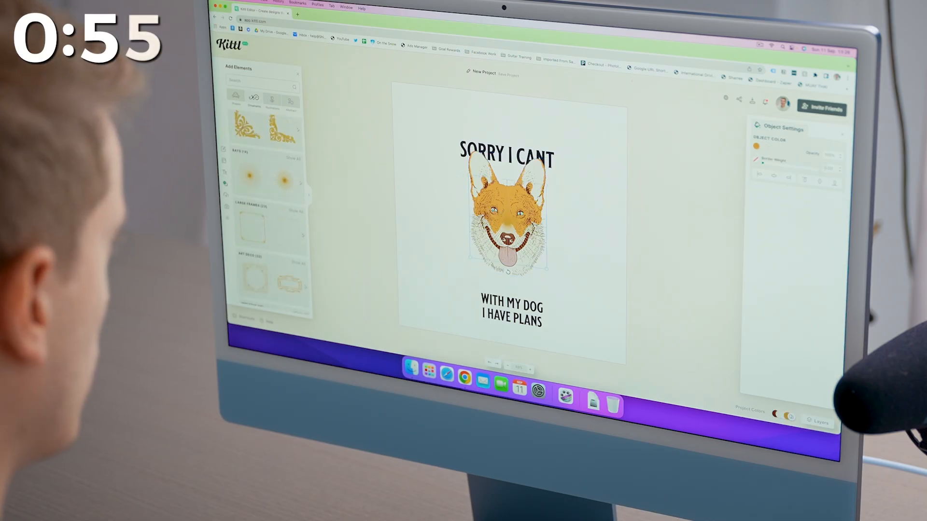
Replace the trial sunburst with the zigzag ray circle from the Rays collection, placed behind the corgi head, and lock it
left_click_drag(500, 214, 421, 205)
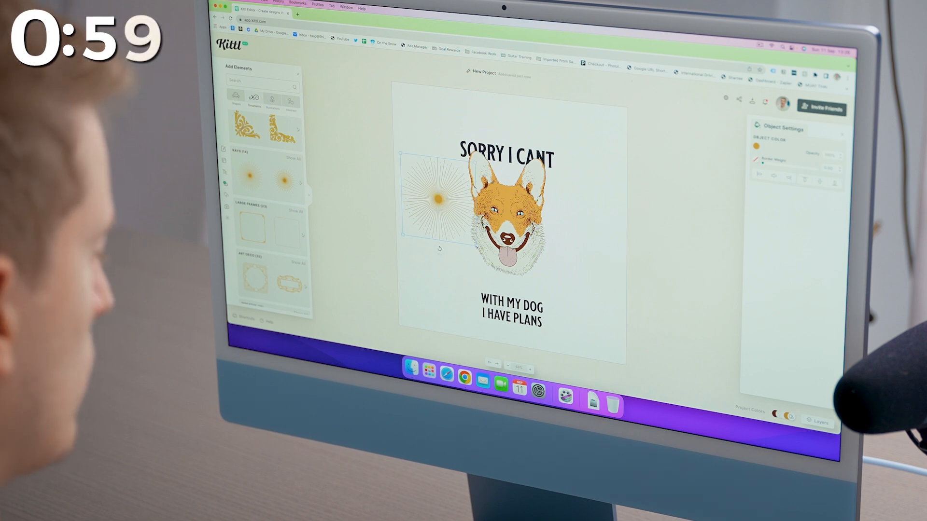
key("BackSpace")
left_click(293, 158)
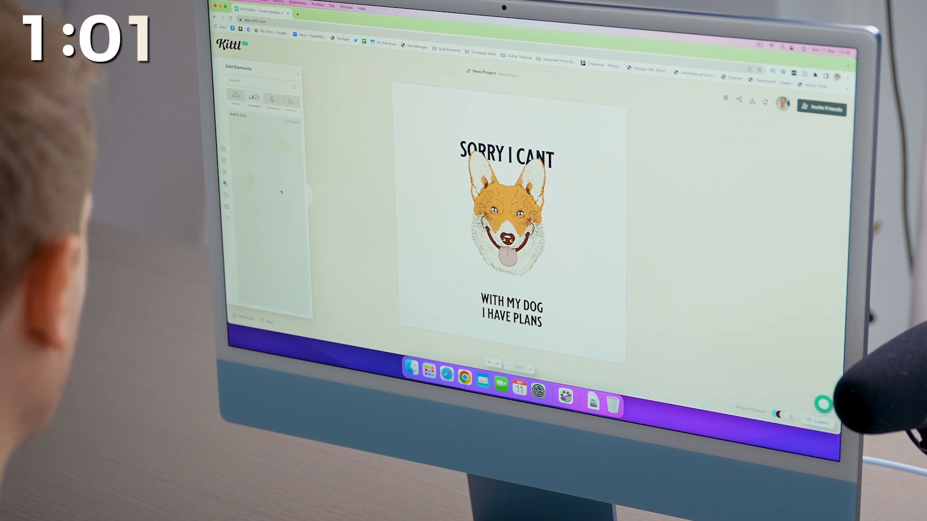
scroll(287, 205, "down", 3)
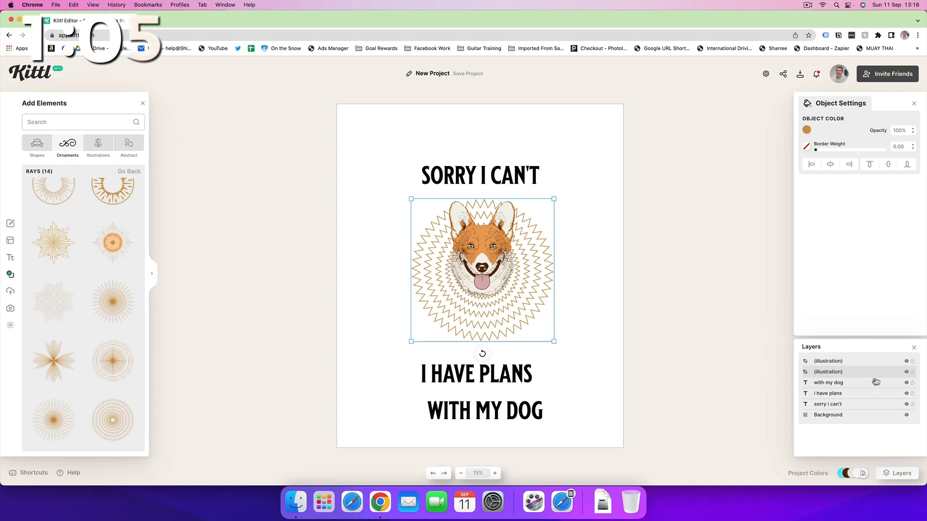
left_click(912, 372)
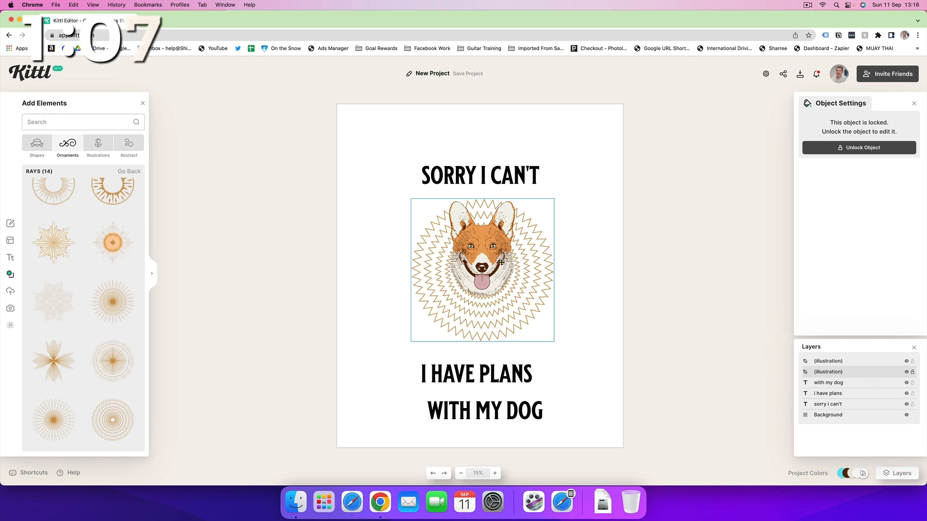
Enlarge the corgi head so it covers most of the ray circle and center it there
left_click(488, 250)
left_click_drag(516, 311, 532, 335)
left_click_drag(486, 287, 488, 288)
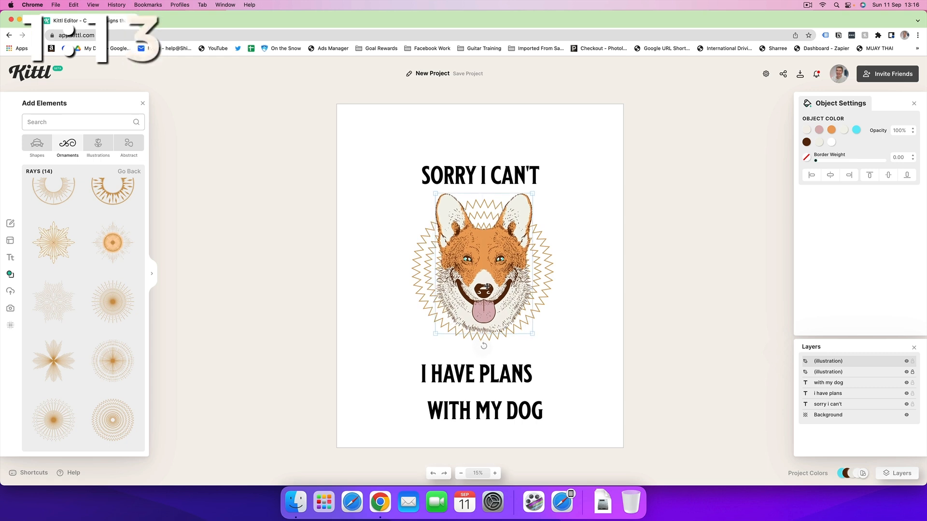
Unlock the ray circle behind the corgi head and recolor it light gray (c9c9c9)
left_click(581, 298)
left_click(886, 372)
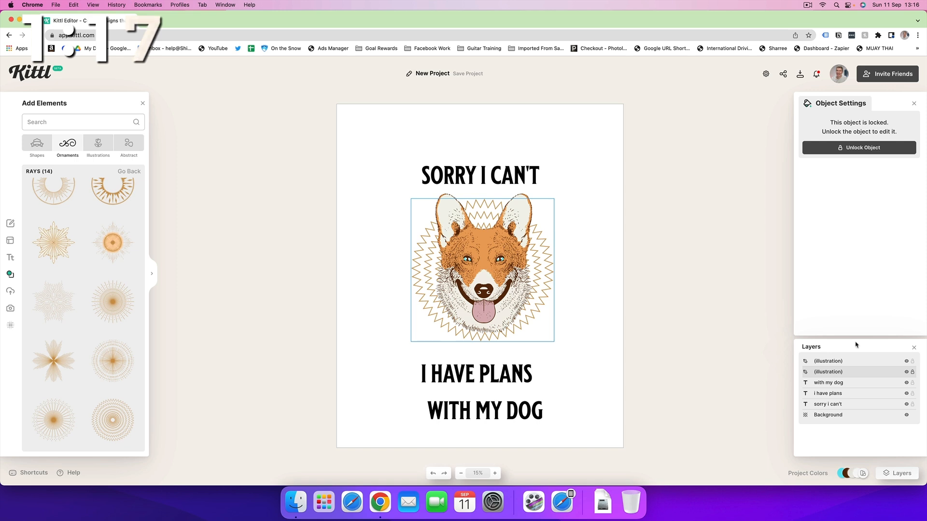
left_click(859, 148)
left_click(806, 129)
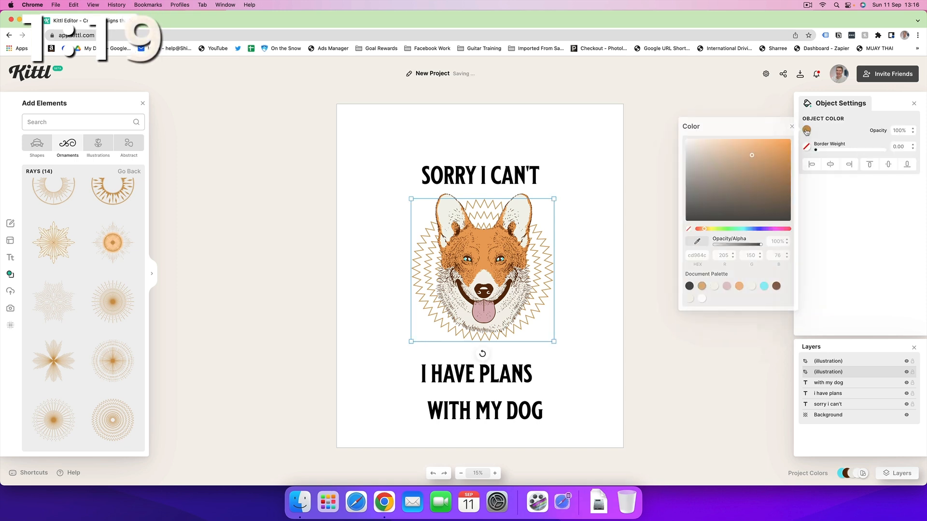
left_click_drag(715, 175, 679, 151)
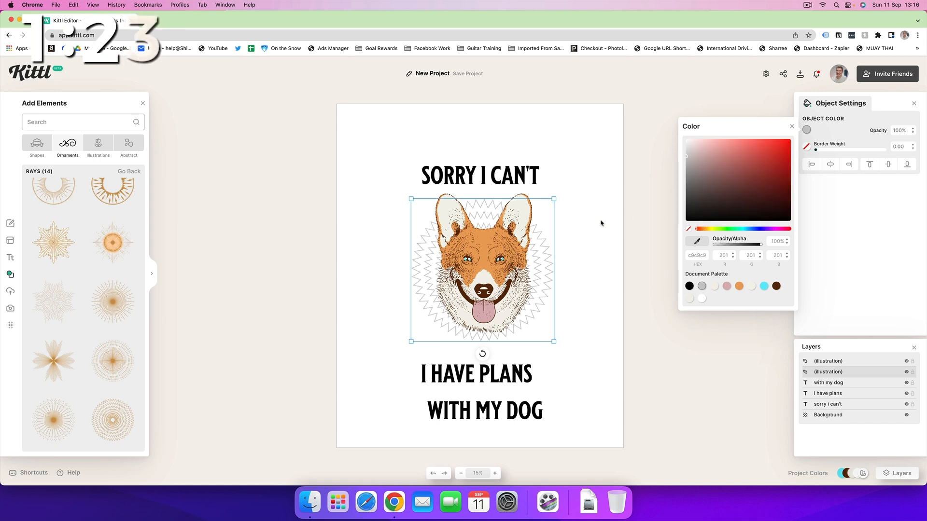
left_click(590, 266)
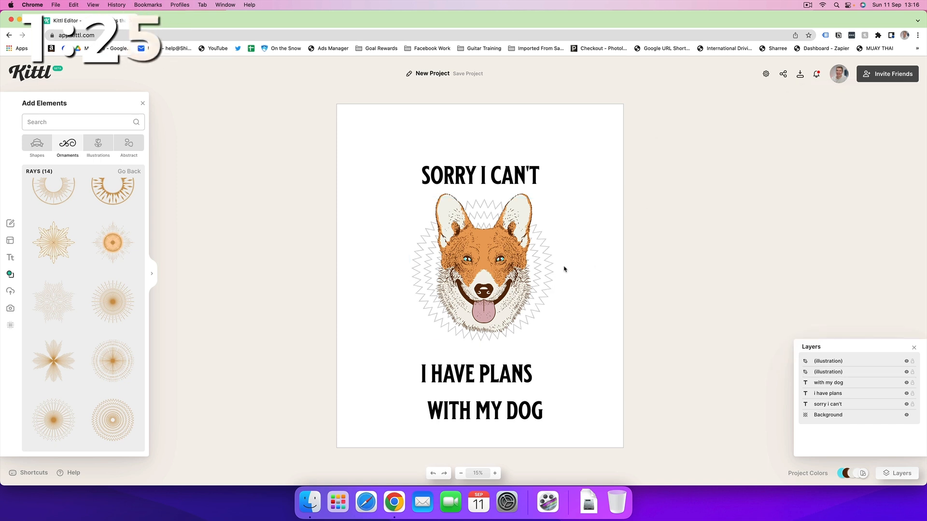
Insert the orange arched banner with curled ends from the Banners shapes and enlarge it over the "SORRY I CAN'T" text
left_click(51, 141)
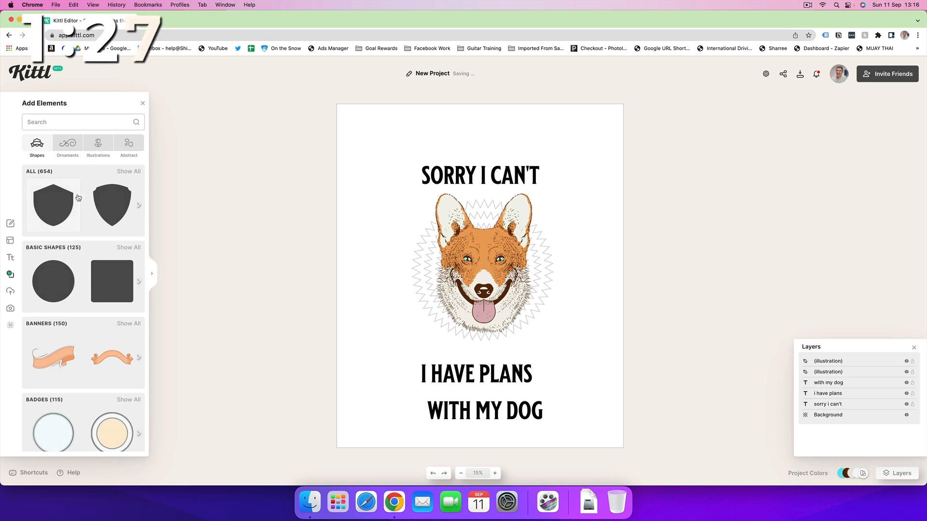
left_click(131, 325)
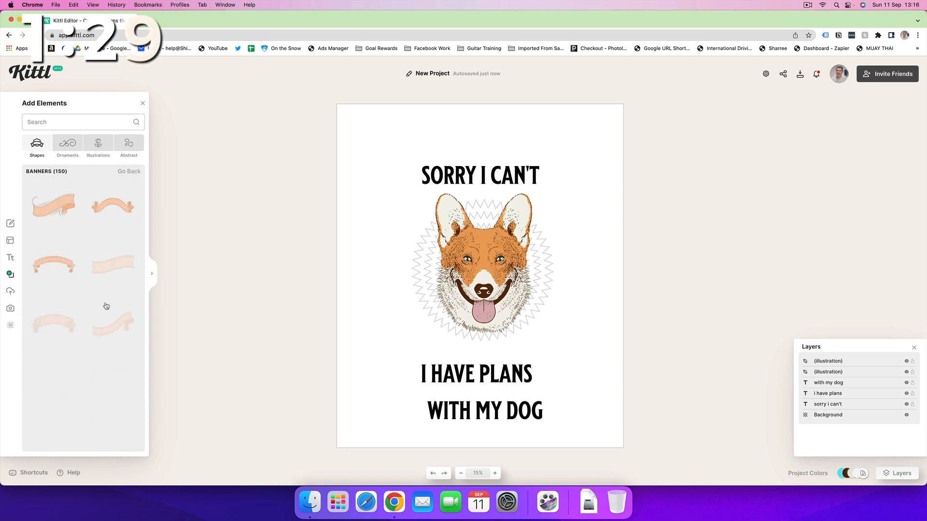
scroll(98, 301, "down", 5)
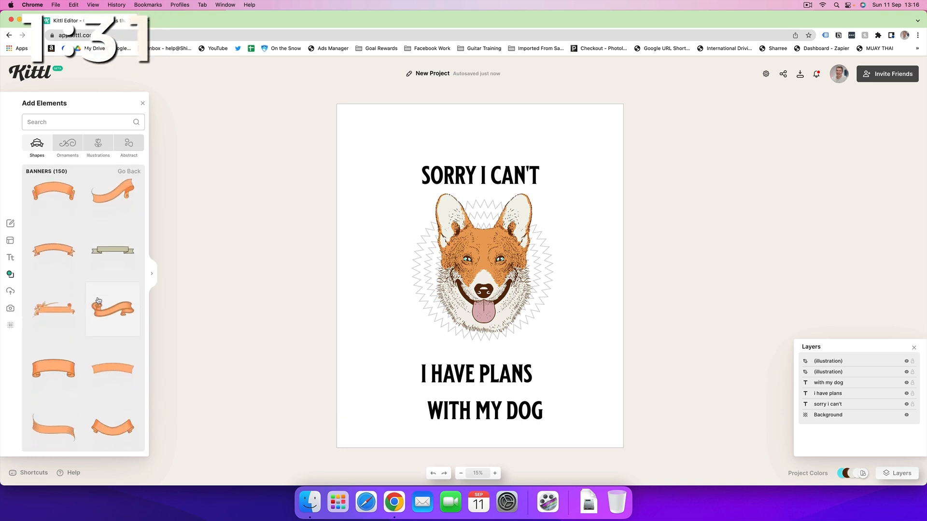
left_click(61, 301)
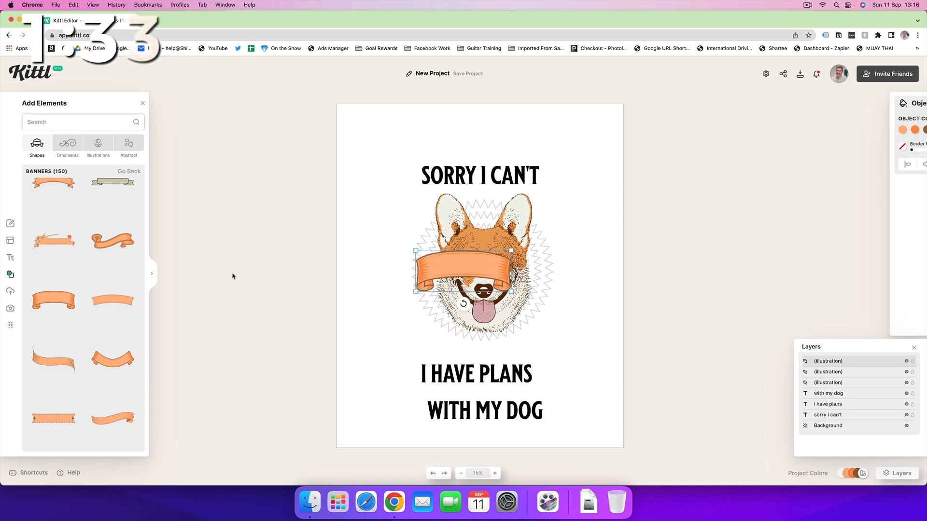
left_click_drag(435, 261, 440, 198)
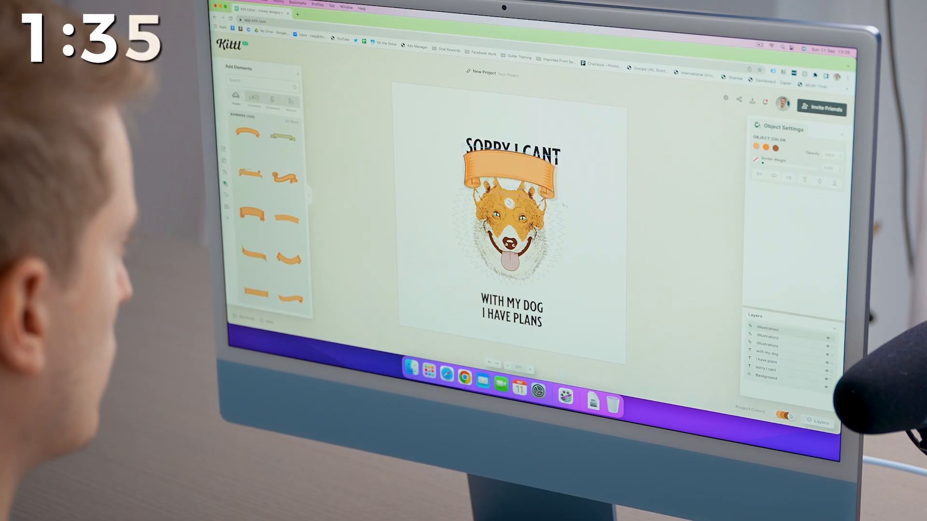
left_click_drag(564, 205, 535, 179)
left_click(544, 181)
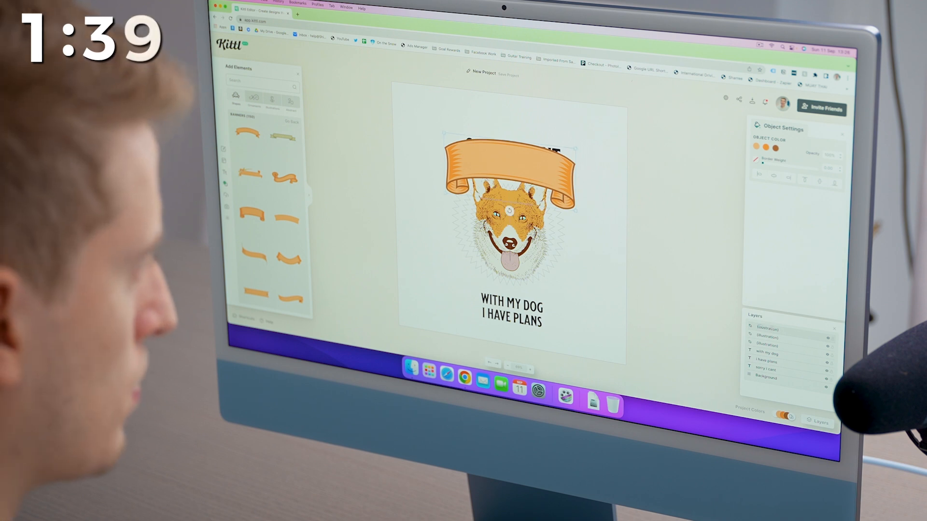
Layer the banner behind the corgi head, bring "SORRY I CAN'T" to the front and place the text on the banner
left_click_drag(784, 336, 765, 327)
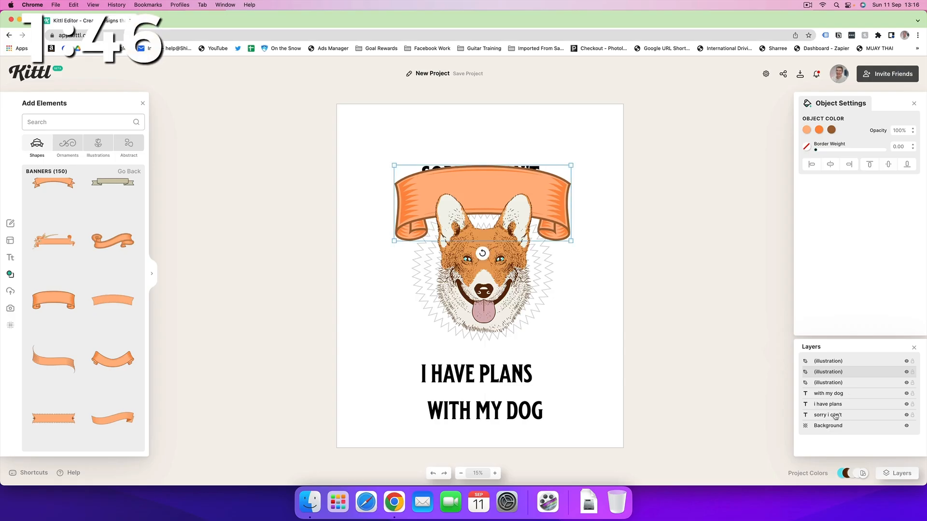
left_click_drag(836, 417, 829, 361)
left_click_drag(522, 177, 519, 190)
Apply the Arch transformation to "SORRY I CAN'T", stretch it across the banner and layer the corgi head in front of it
double_click(518, 190)
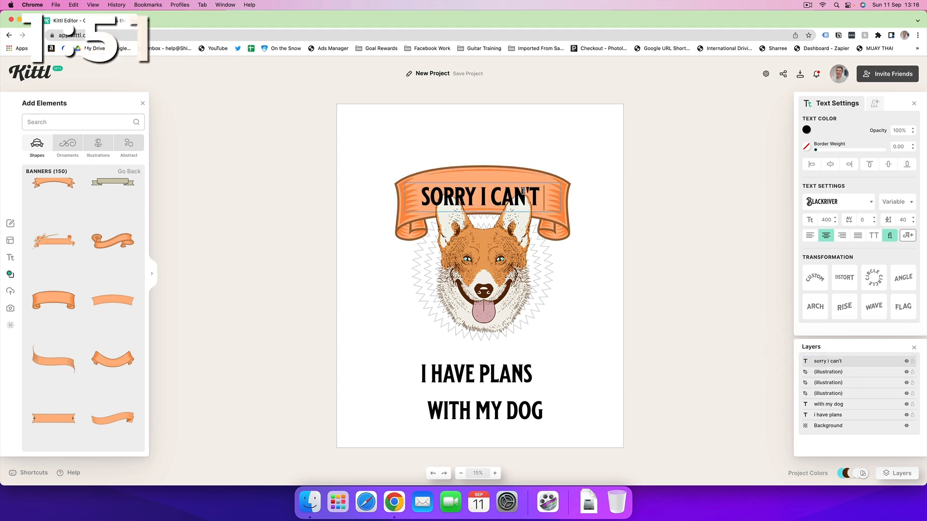
left_click(815, 307)
left_click_drag(539, 207, 562, 217)
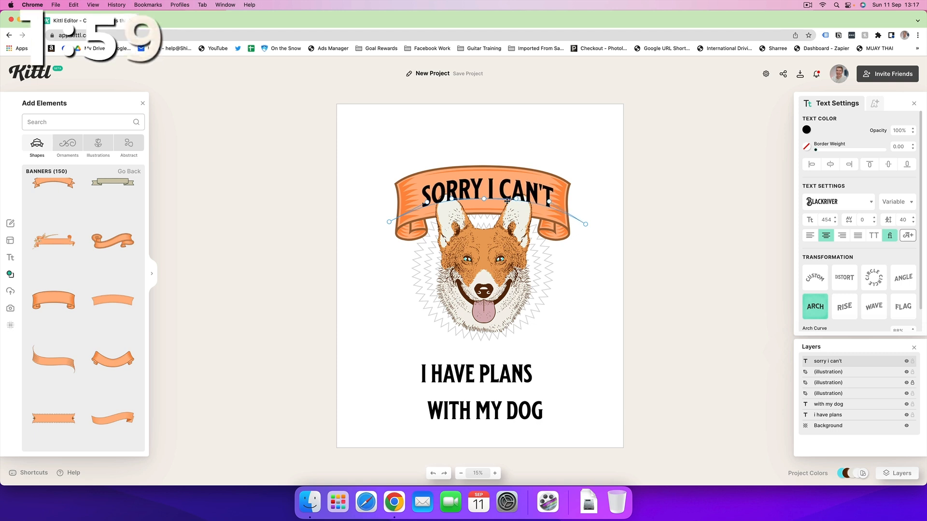
left_click_drag(390, 222, 380, 224)
mouse_move(869, 368)
left_mouse_down()
mouse_move(865, 387)
mouse_move(862, 371)
left_mouse_up()
left_click(503, 149)
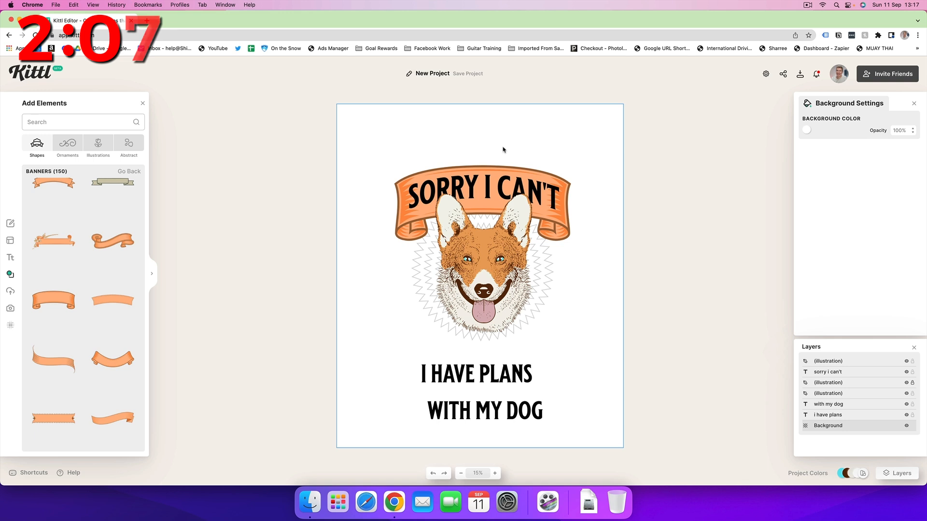
Try a muted pink fill (d8b3b6) on the "SORRY I CAN'T" text and inspect the corgi head's colors
left_click(488, 181)
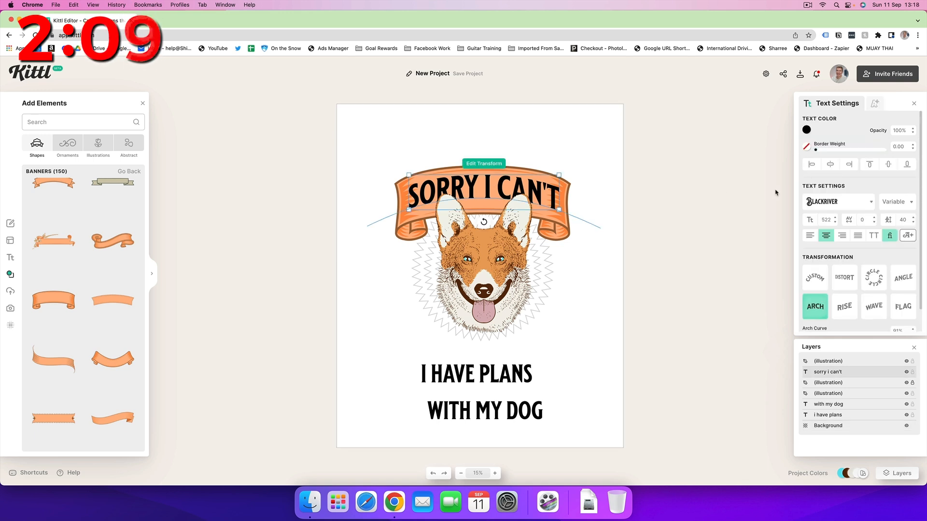
left_click(807, 130)
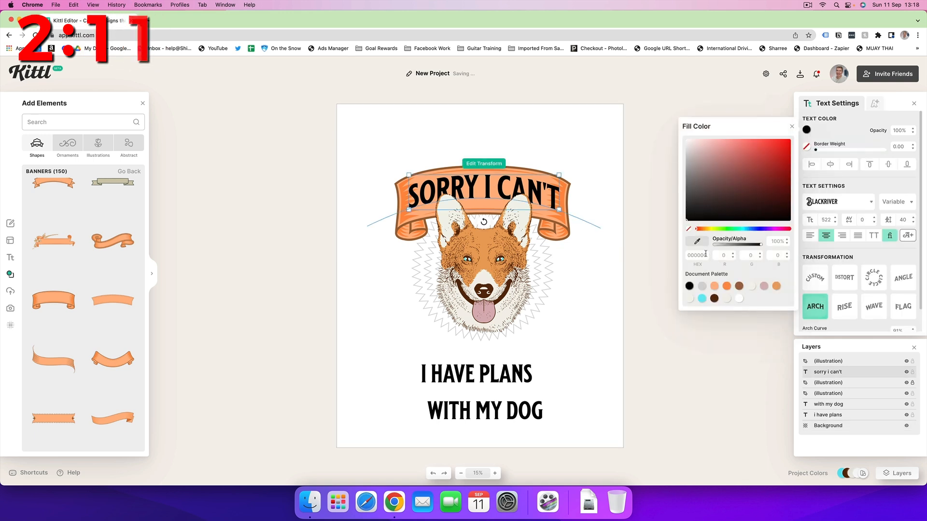
left_click(502, 260)
left_click(805, 131)
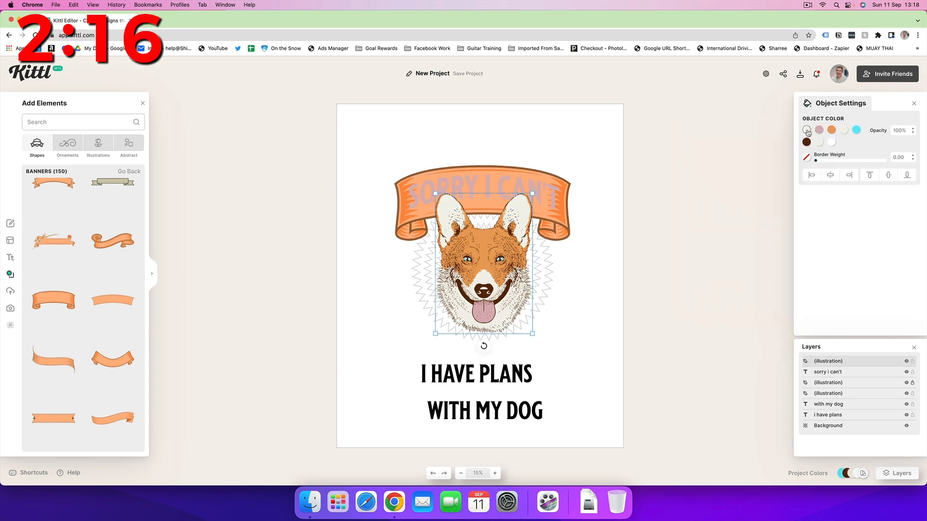
left_click(806, 130)
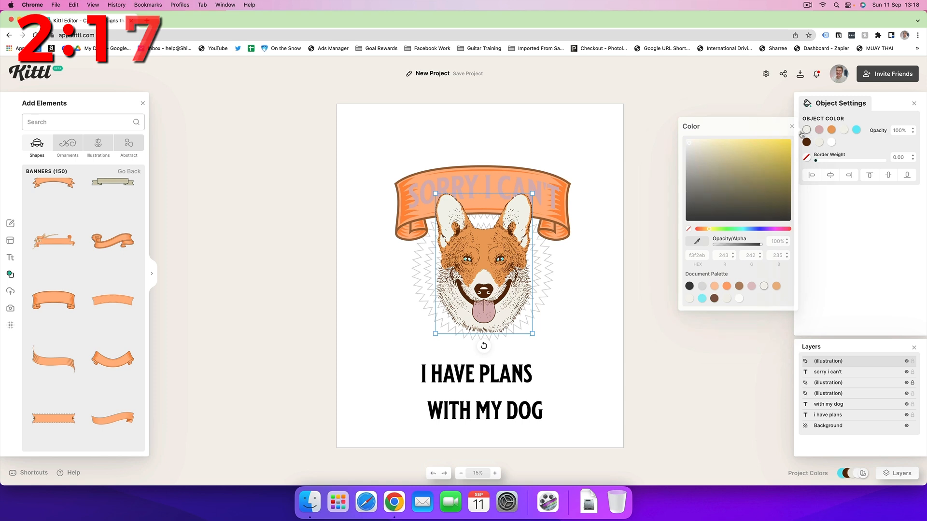
left_click(517, 276)
Fill the "SORRY I CAN'T" text with the dark brown of the corgi's nose
left_click(540, 185)
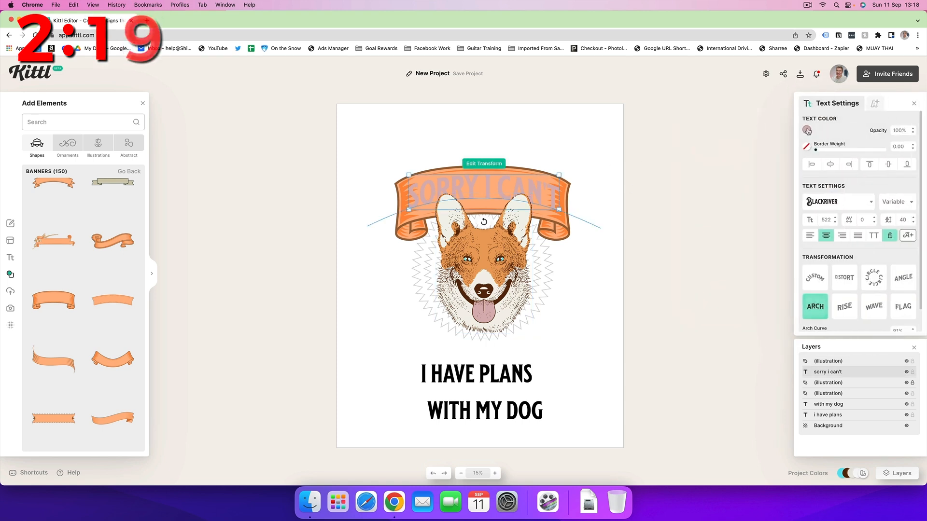
left_click(806, 131)
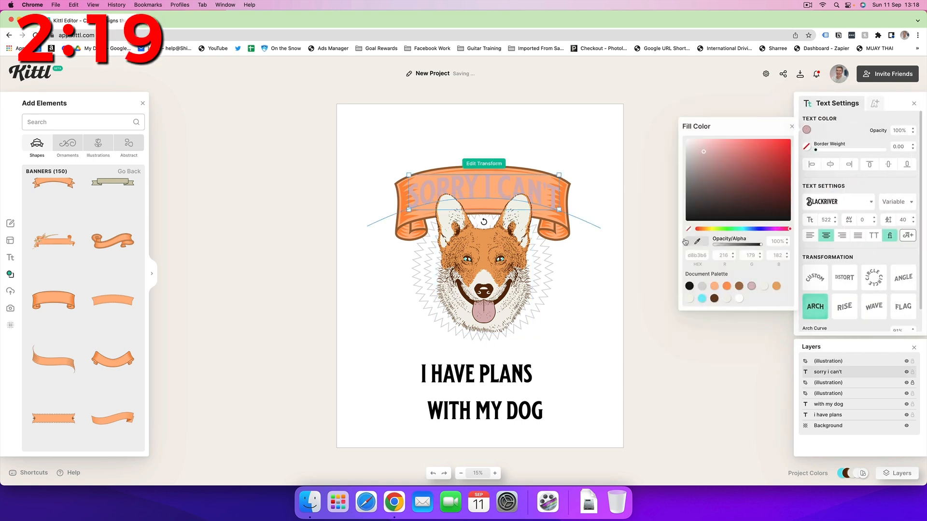
left_click(491, 287)
left_click(697, 267)
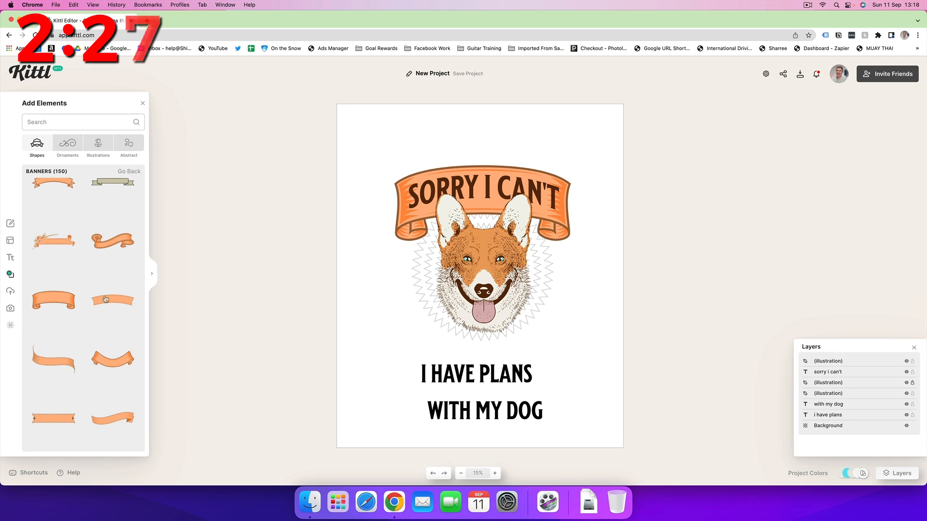
Insert the downward-curving orange banner, place it beneath the corgi's chin and enlarge it to about the upper banner's width
scroll(56, 304, "down", 3)
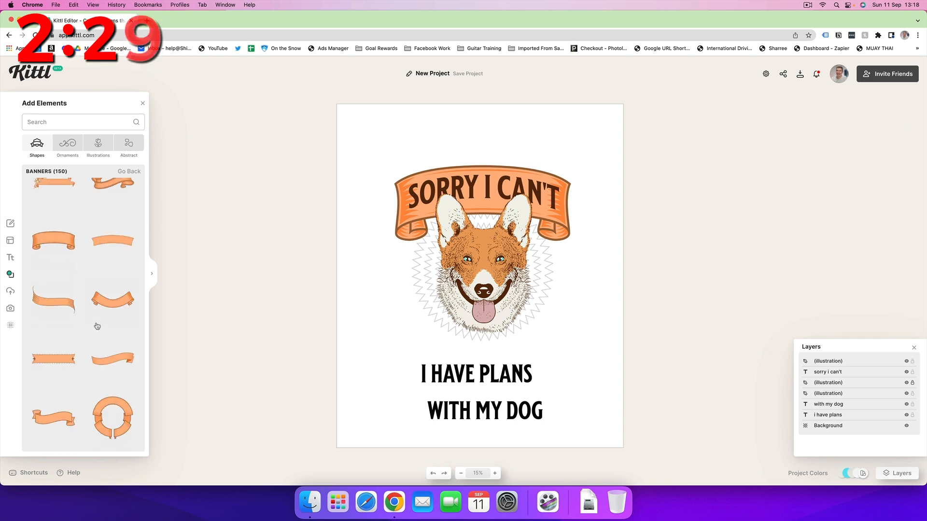
left_click(105, 308)
left_click_drag(445, 281, 432, 337)
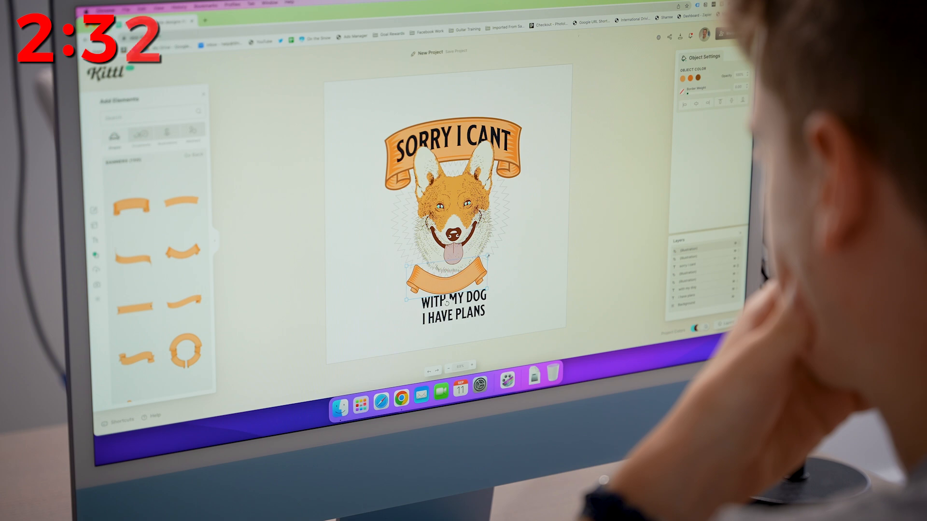
left_click_drag(502, 338, 537, 330)
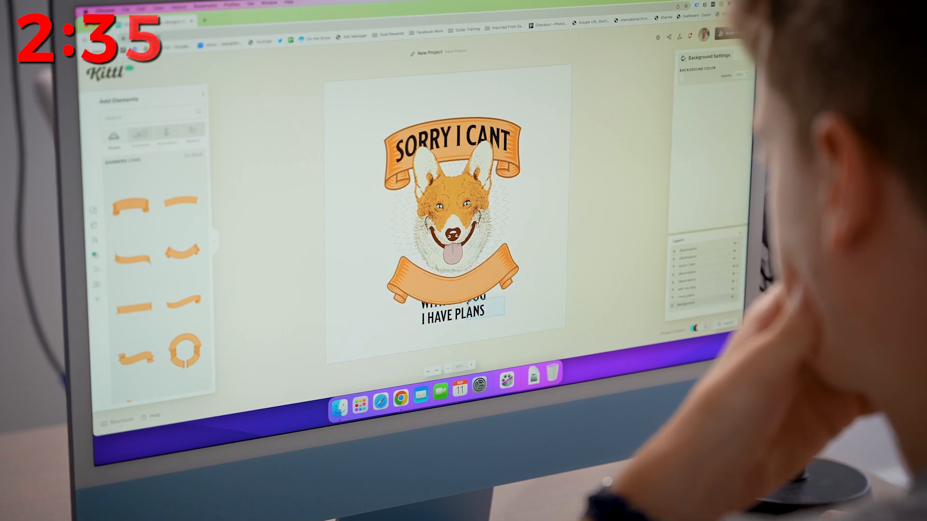
Rearrange the text lines so "I HAVE PLANS" sits centered above "WITH MY DOG" beneath the lower banner
left_click(453, 313, "shift")
left_click_drag(453, 314, 453, 323)
left_click(486, 296)
left_click_drag(485, 295, 487, 283)
Fit "I HAVE PLANS" inside the lower banner with a -100% Arch transformation and move "WITH MY DOG" up just beneath the banner
left_click(530, 390)
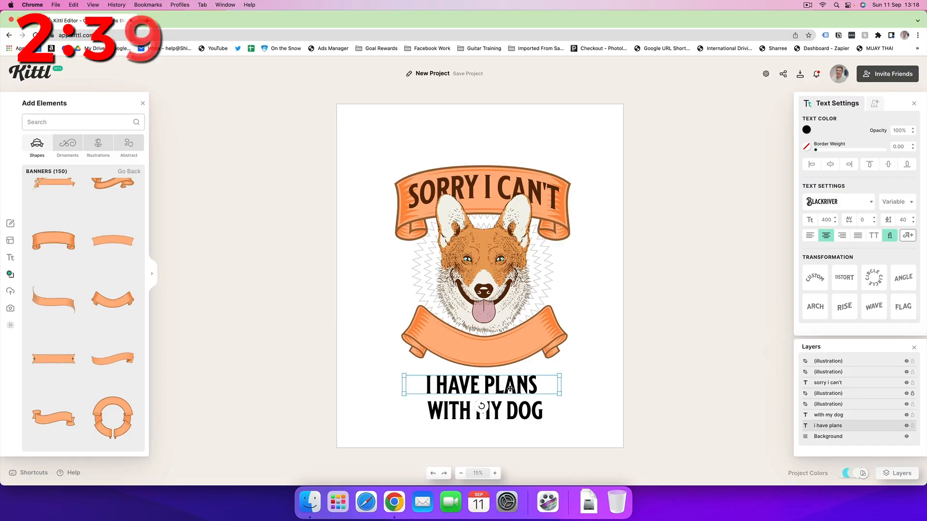
double_click(510, 388)
left_click(814, 306)
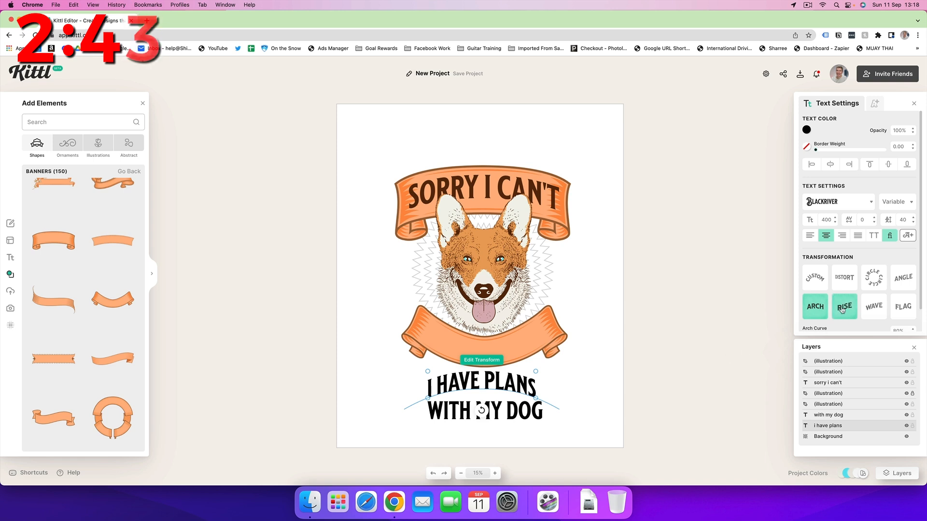
scroll(840, 310, "down", 1)
left_click_drag(864, 311, 771, 311)
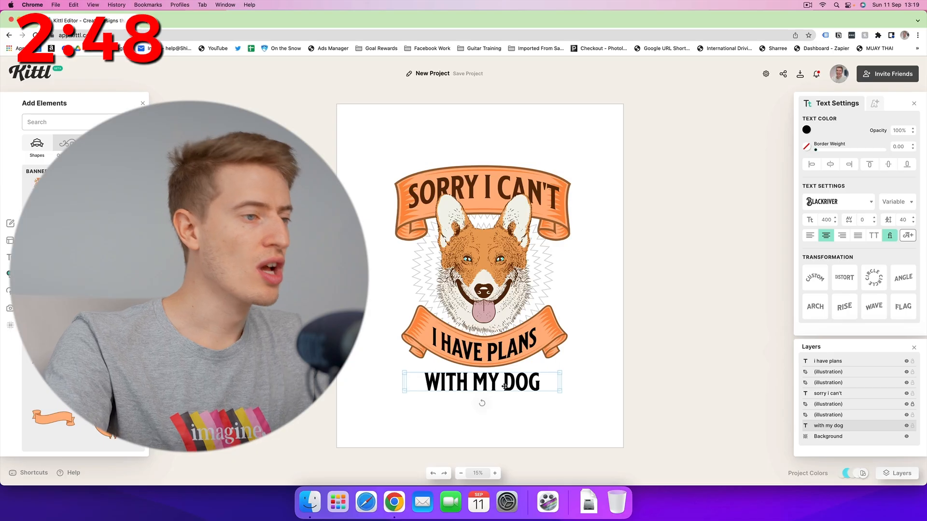
left_click(506, 386)
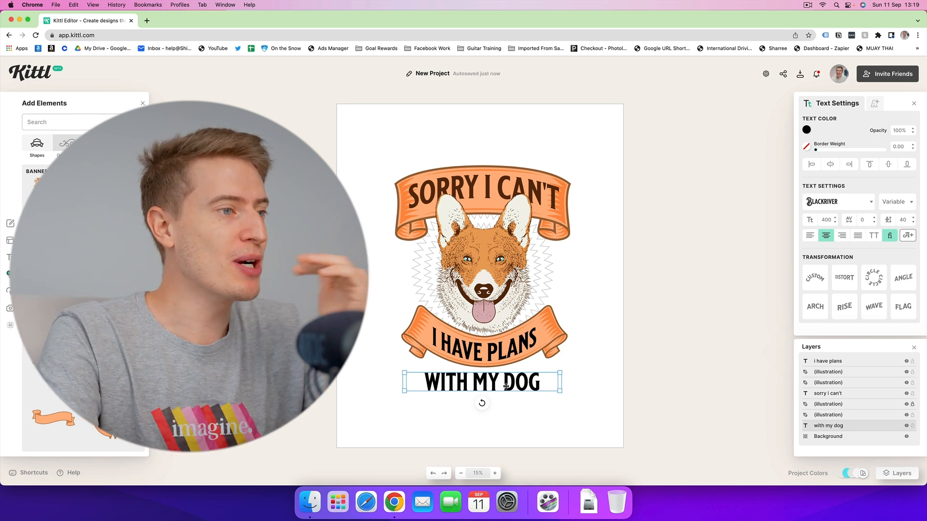
Recolor the lower banner with very dark brown shading (34251a) and a muted tan-brown base
left_click(484, 358)
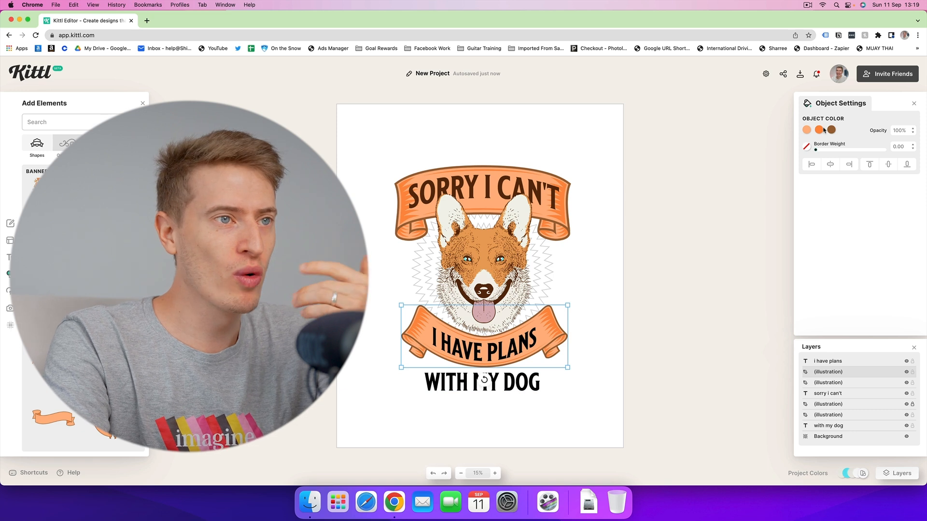
left_click(807, 129)
left_click(748, 205)
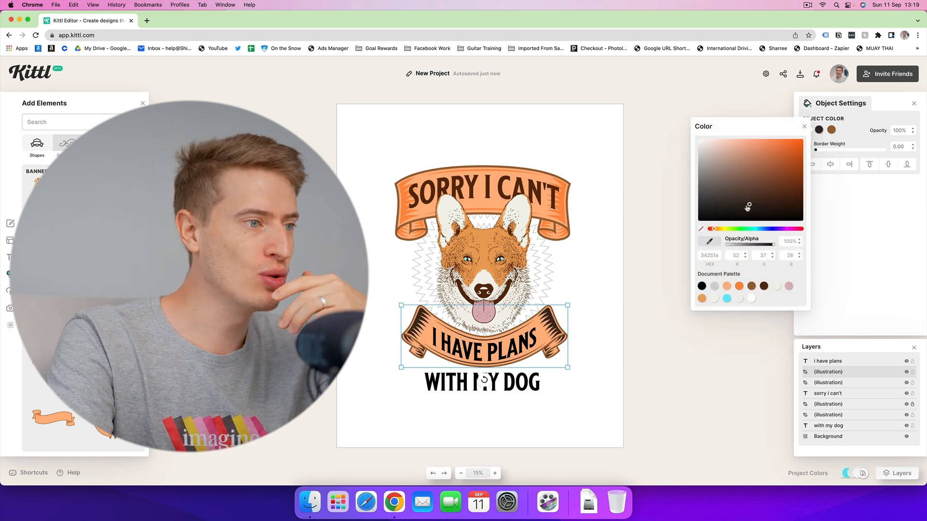
left_click(834, 130)
left_click(806, 130)
mouse_move(741, 214)
left_mouse_down()
mouse_move(727, 153)
mouse_move(771, 161)
mouse_move(728, 153)
left_mouse_up()
left_click(669, 199)
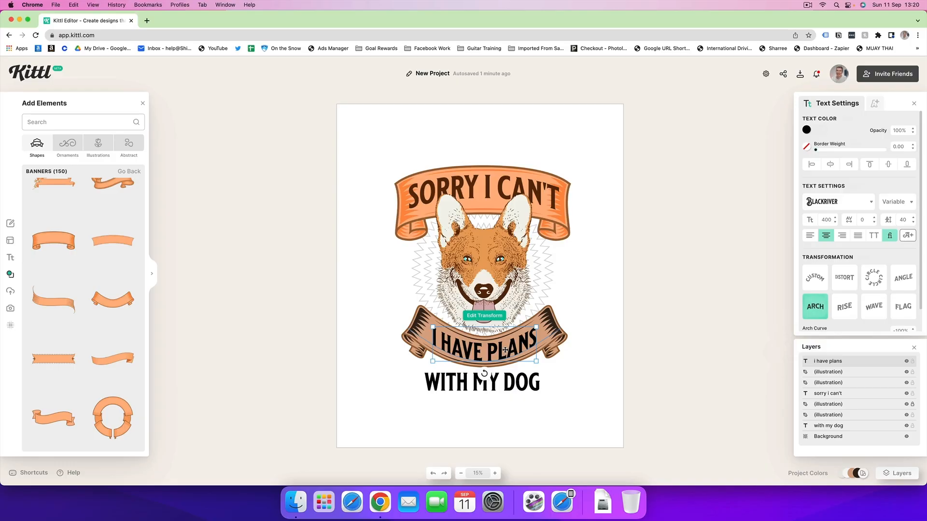
Apply the Fading Color Cut decoration to the "I HAVE PLANS" text and make the decoration color white
left_click(876, 103)
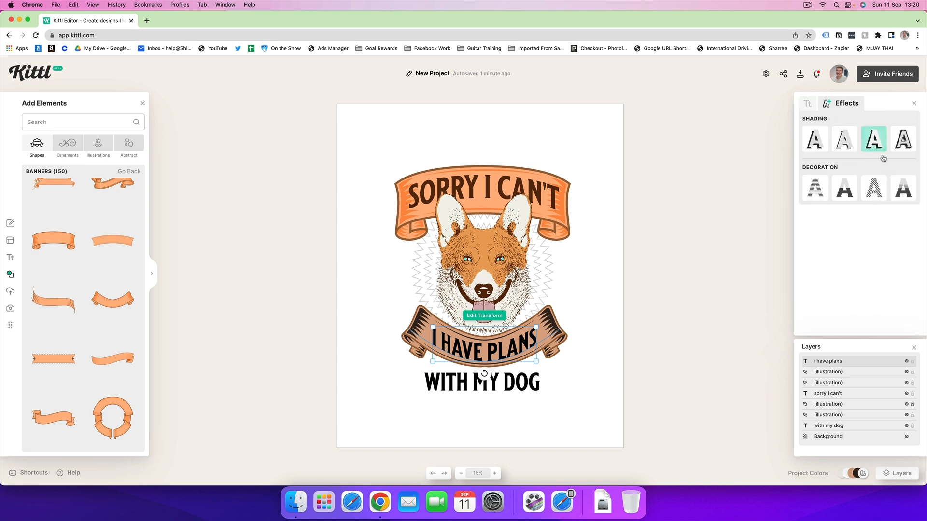
left_click(904, 188)
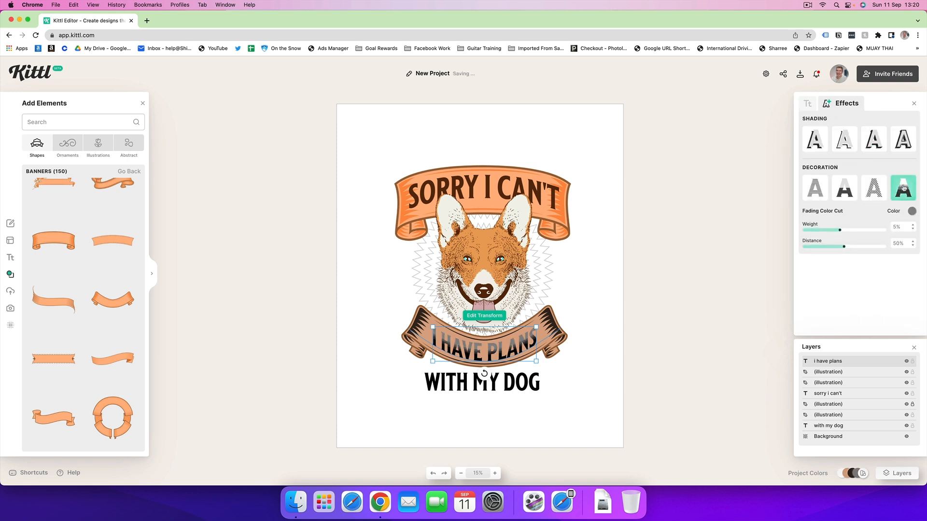
left_click(808, 104)
left_click(818, 130)
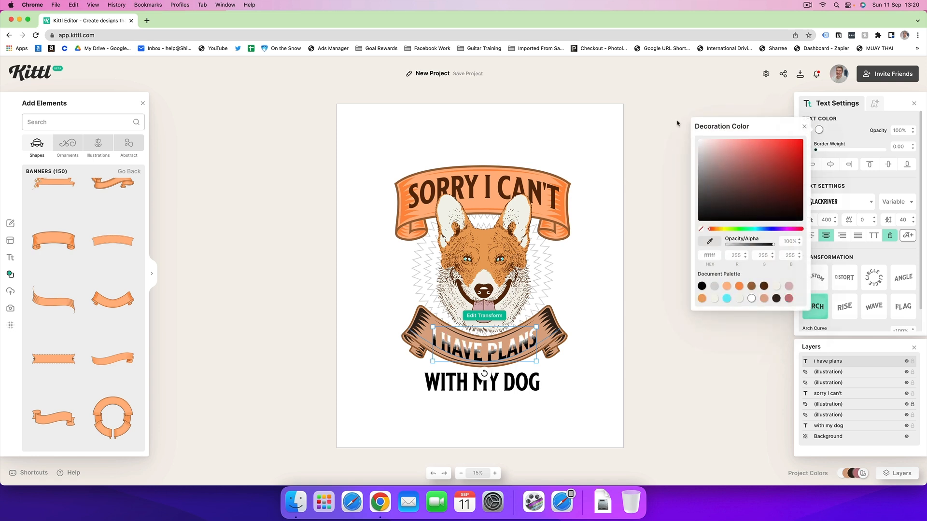
left_click(831, 142)
Fill the "I HAVE PLANS" text with the document palette's brown (9e6536) and reopen its effects settings
left_click(806, 129)
left_click(739, 287)
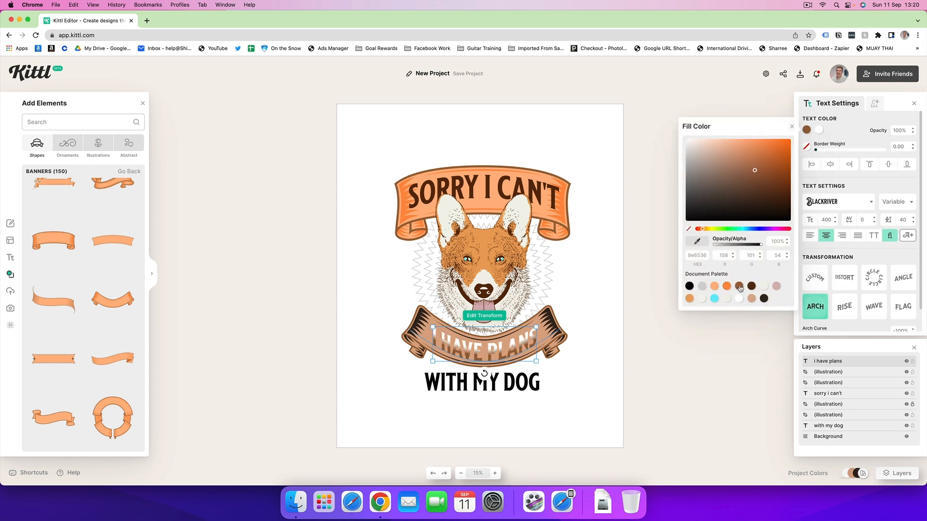
left_click(875, 104)
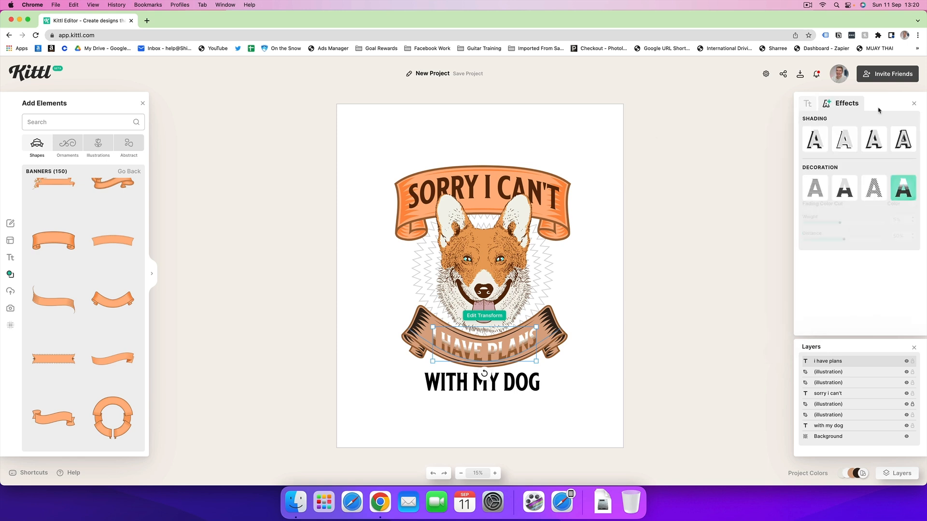